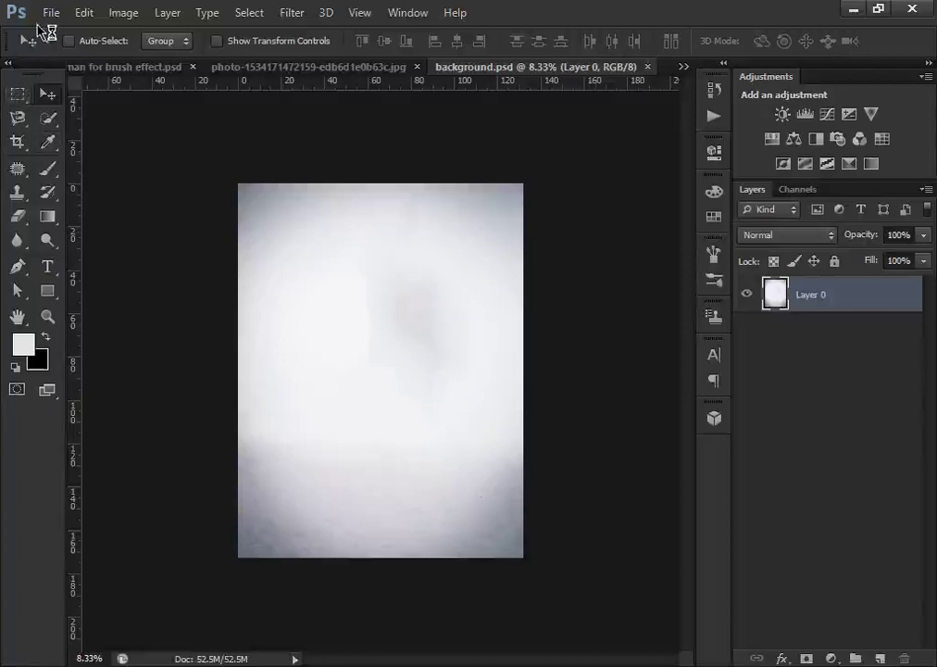
Create a new blank white document, 1240 pixels wide at 300 pixels per inch
left_click(51, 12)
left_click(72, 37)
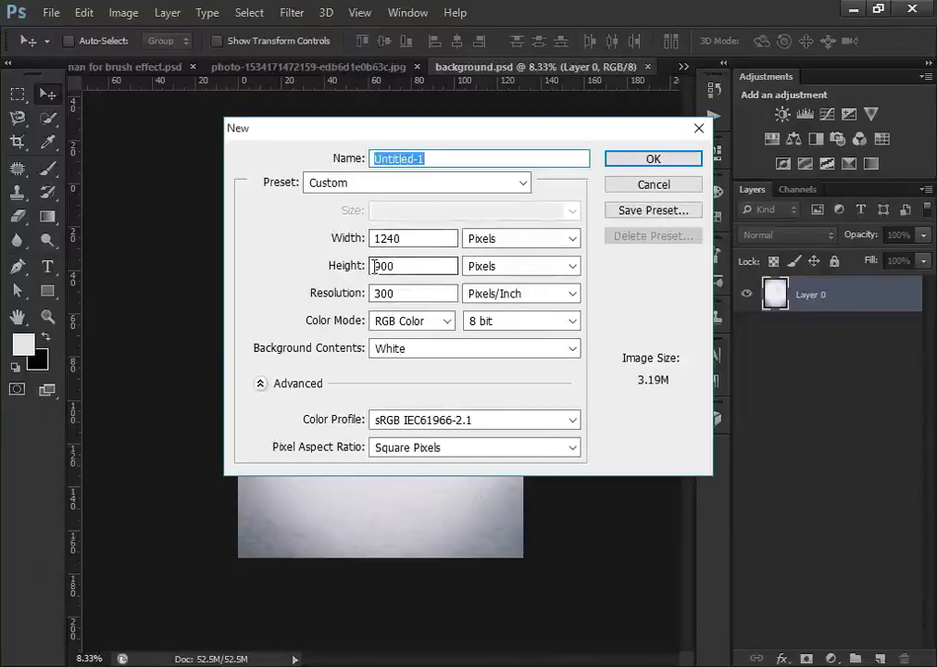
left_click(619, 166)
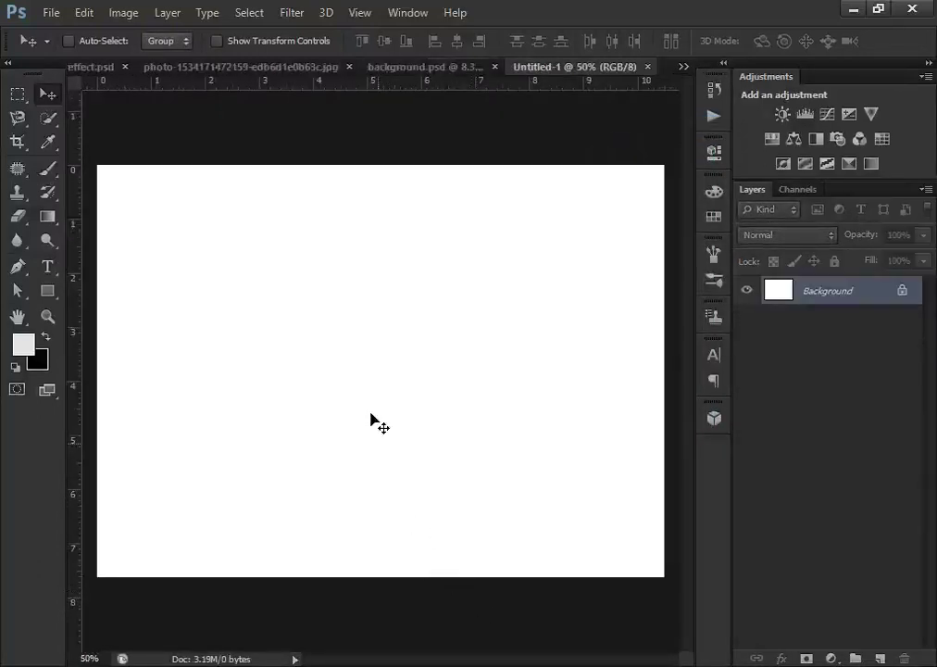
left_click(401, 74)
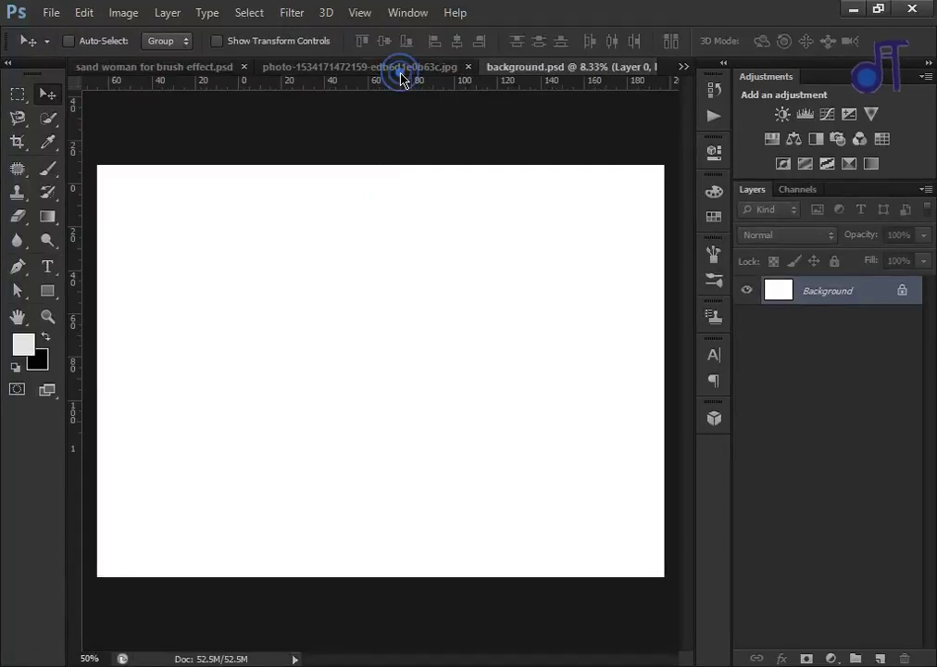
Paste the whole misty grey background.psd image into Untitled-1 as Layer 1 and begin scaling it
mouse_move(370, 396)
left_mouse_down()
mouse_move(428, 269)
mouse_move(383, 347)
left_mouse_up()
key("ctrl+a")
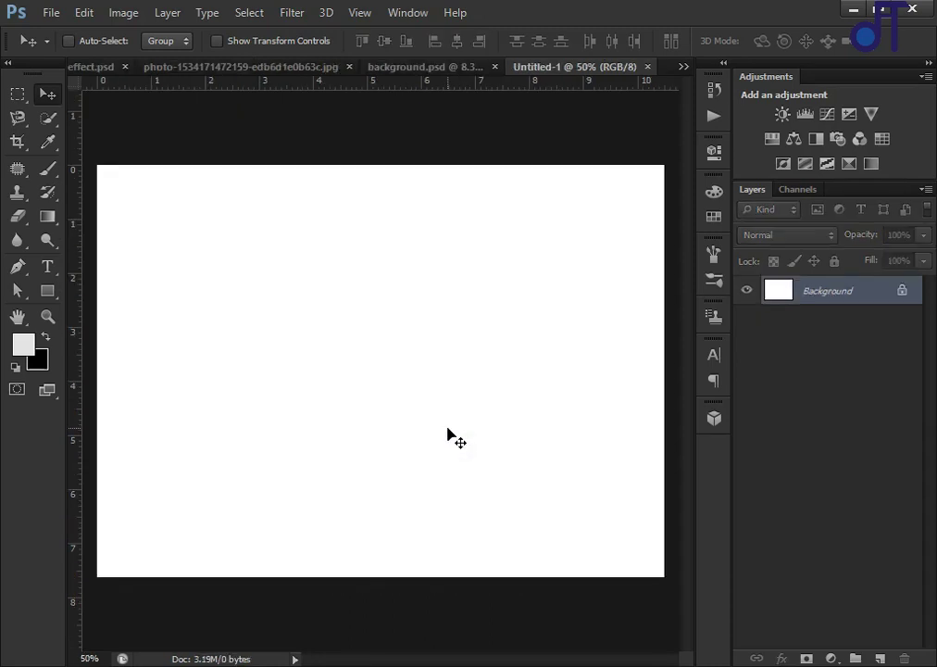
key("ctrl+v")
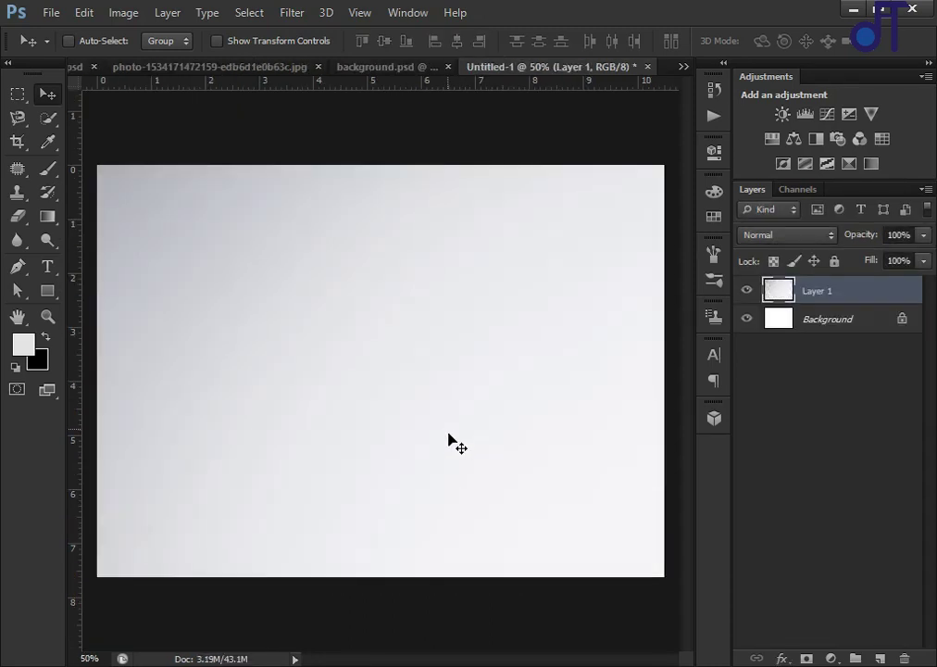
key("ctrl+t")
mouse_move(97, 165)
left_mouse_down()
mouse_move(366, 420)
mouse_move(269, 293)
left_mouse_up()
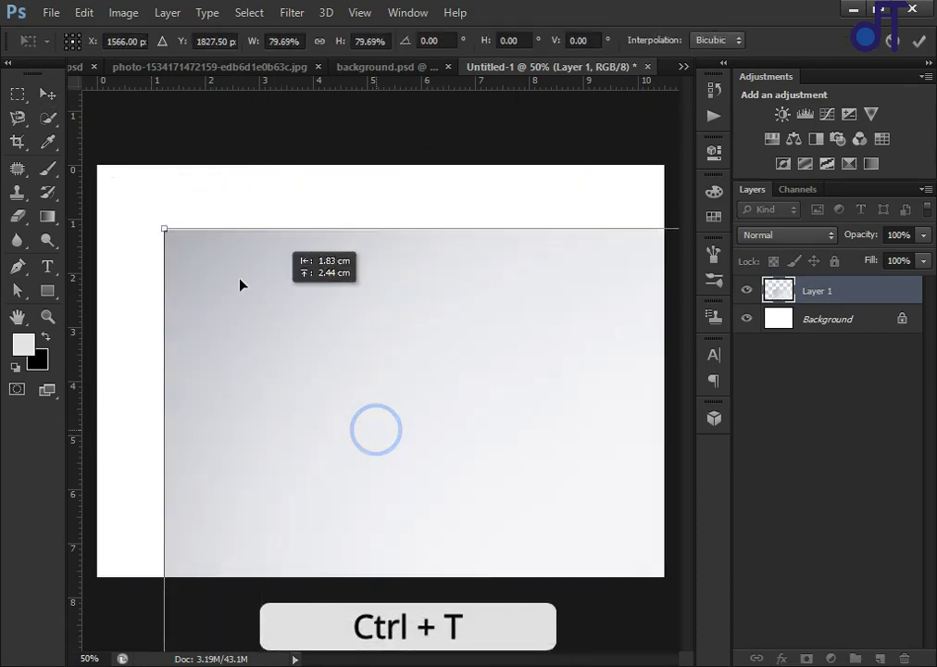
Stretch Layer 1's misty grey image to fill the whole Untitled-1 canvas and commit the resize
left_click_drag(165, 229, 379, 483)
mouse_move(472, 539)
left_mouse_down()
mouse_move(188, 233)
mouse_move(384, 478)
mouse_move(303, 291)
left_mouse_up()
mouse_move(222, 244)
left_mouse_down()
mouse_move(385, 436)
mouse_move(347, 318)
left_mouse_up()
mouse_move(408, 418)
left_mouse_down()
mouse_move(522, 563)
mouse_move(517, 557)
left_mouse_up()
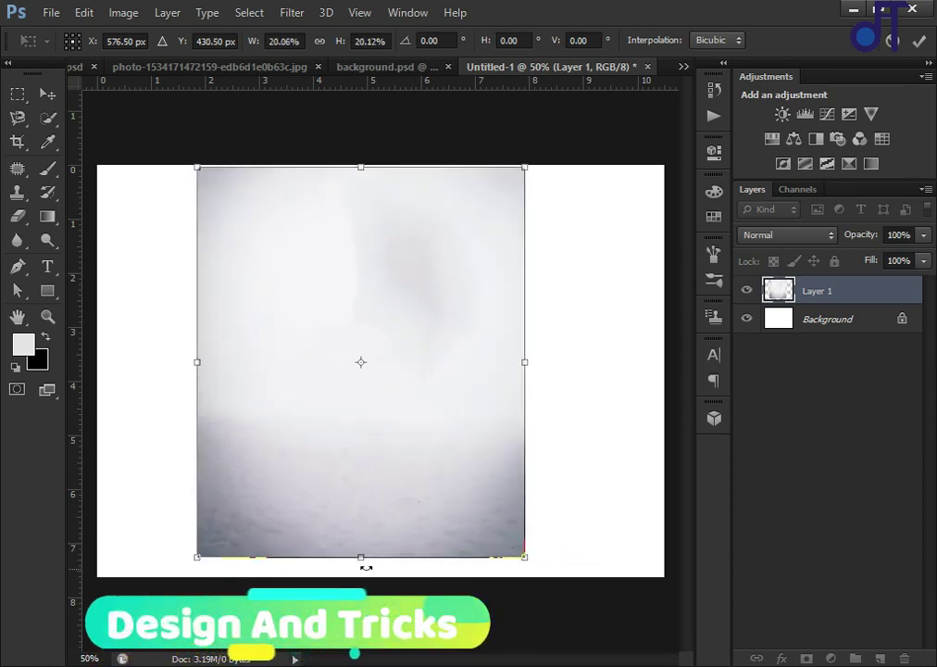
left_click_drag(360, 558, 359, 578)
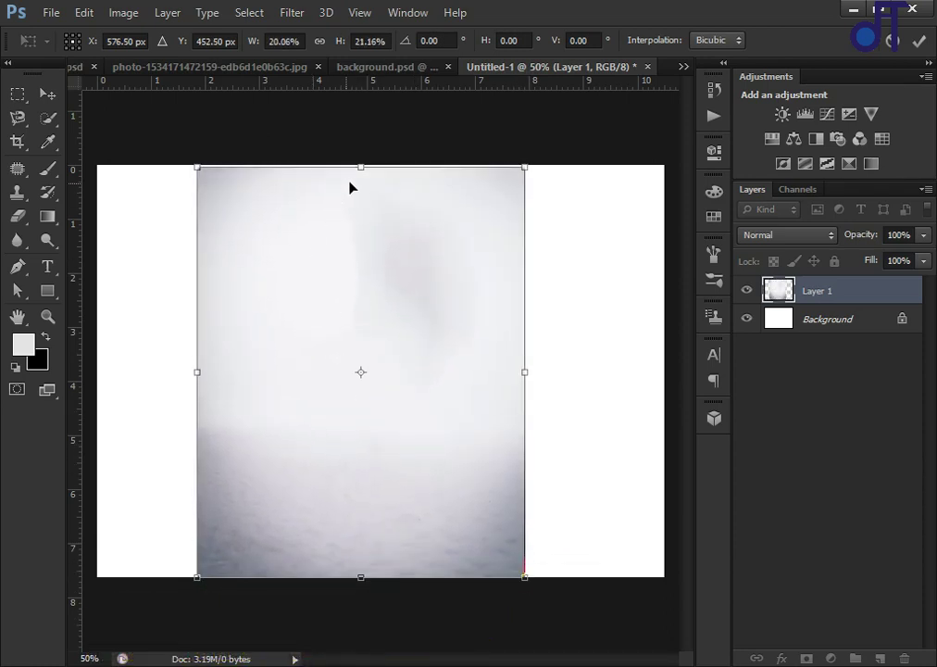
left_click_drag(364, 171, 364, 167)
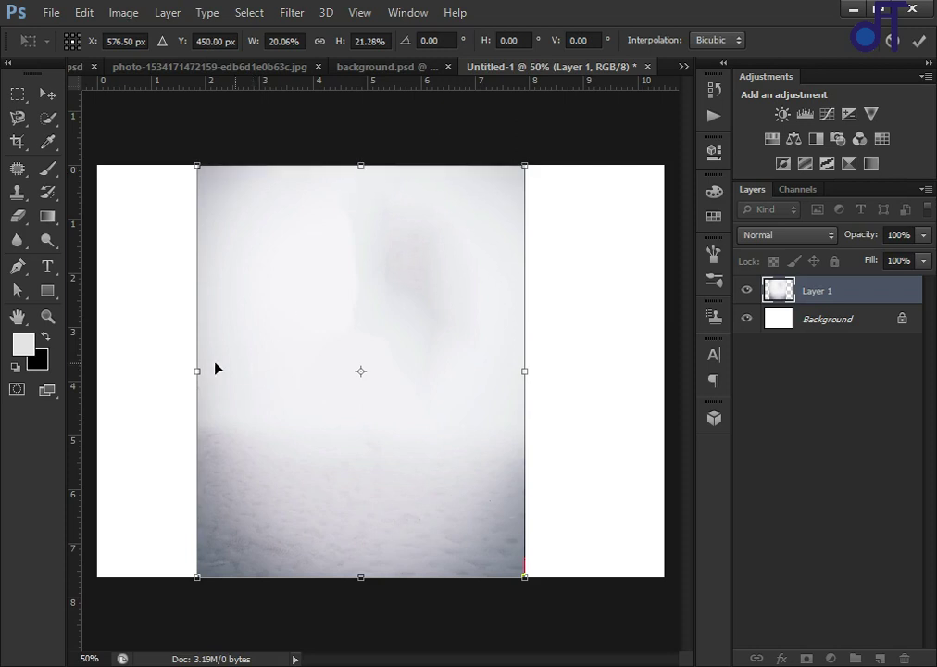
left_click_drag(193, 371, 98, 371)
left_click_drag(525, 370, 664, 371)
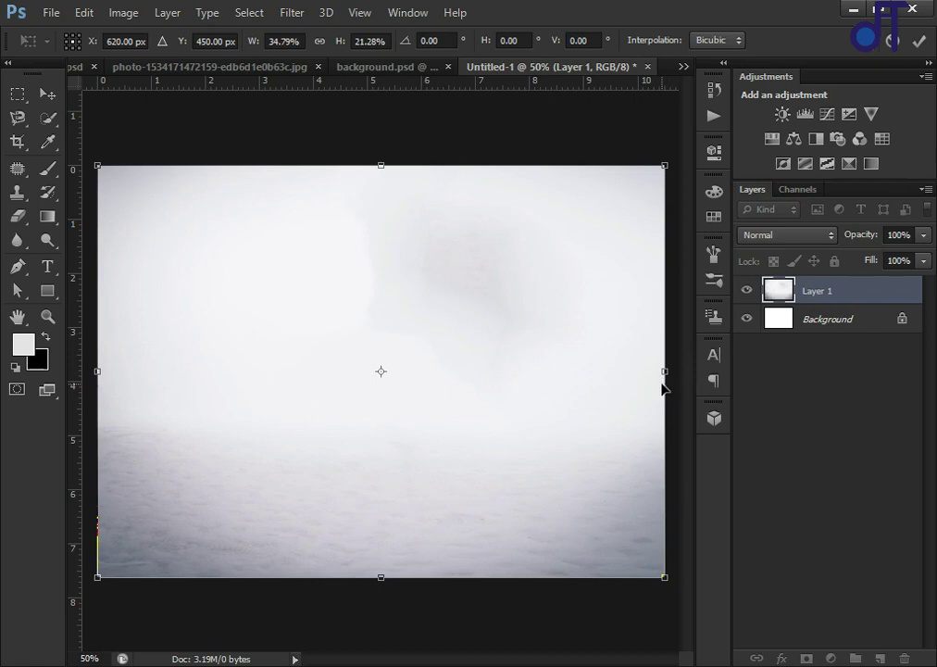
key("Return")
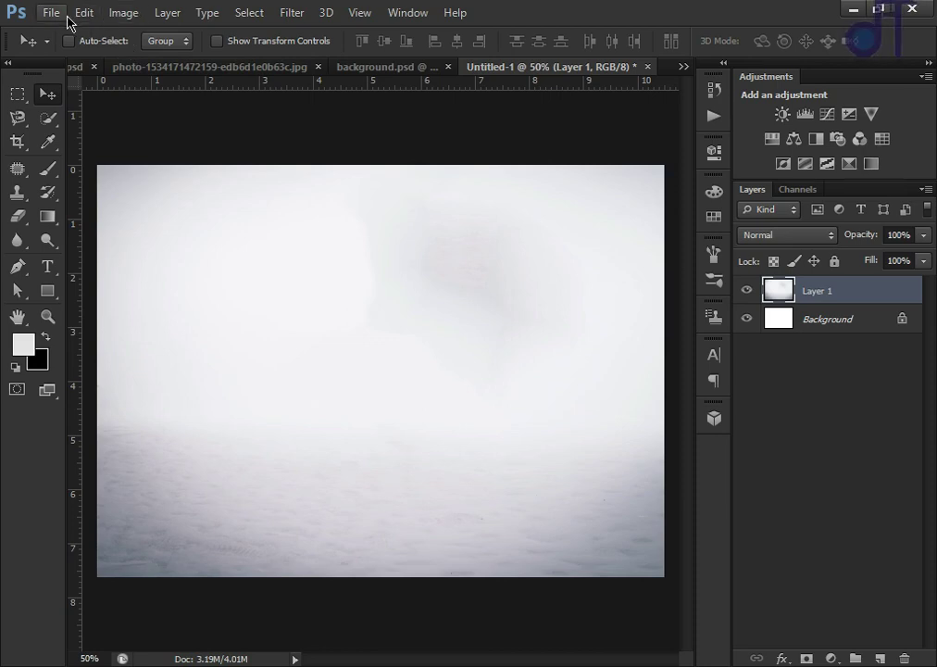
left_click(267, 66)
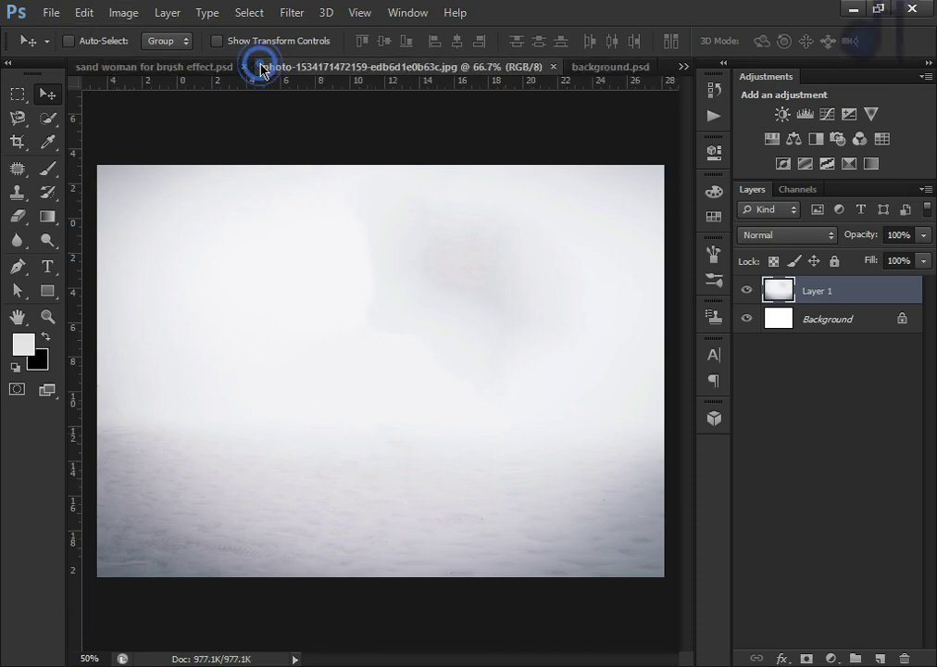
Drag the sand woman's Group 1 into Untitled-1 above the misty background layer
left_click(175, 68)
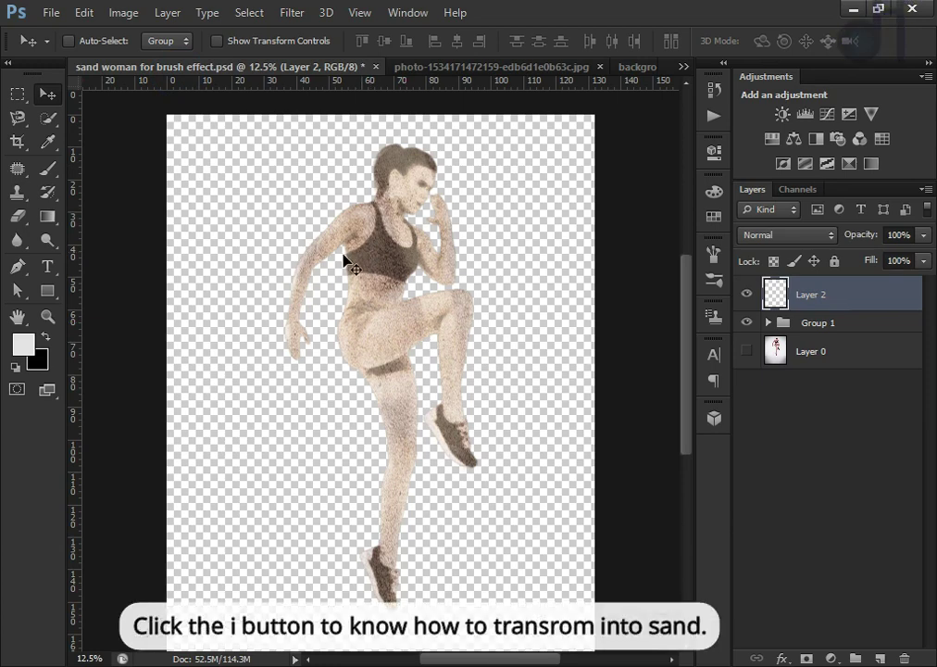
left_click(818, 322)
left_click_drag(431, 314, 414, 263)
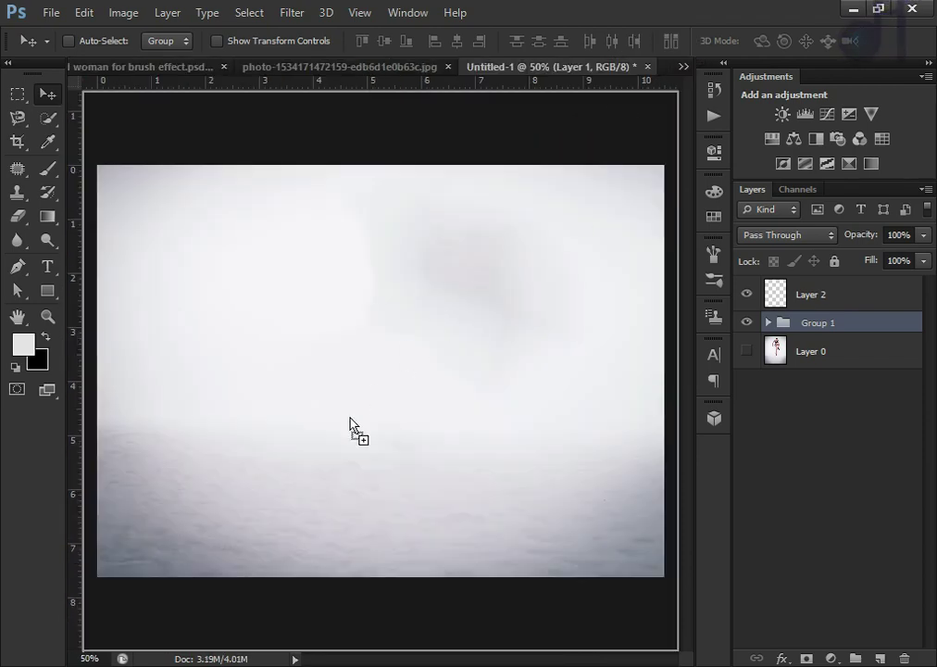
left_click_drag(414, 263, 352, 424)
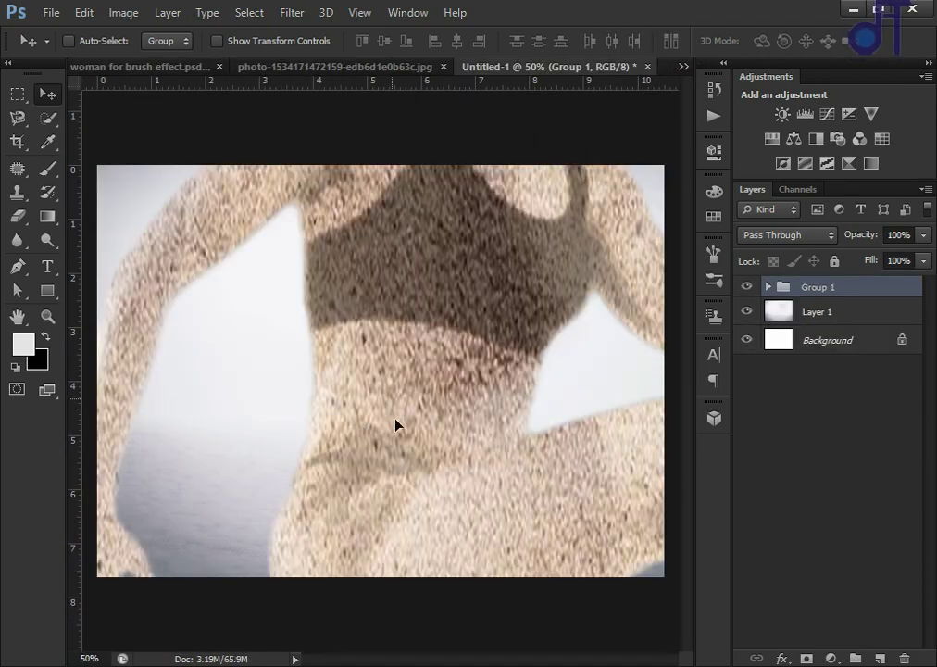
left_click_drag(397, 407, 460, 472)
key("ctrl+t")
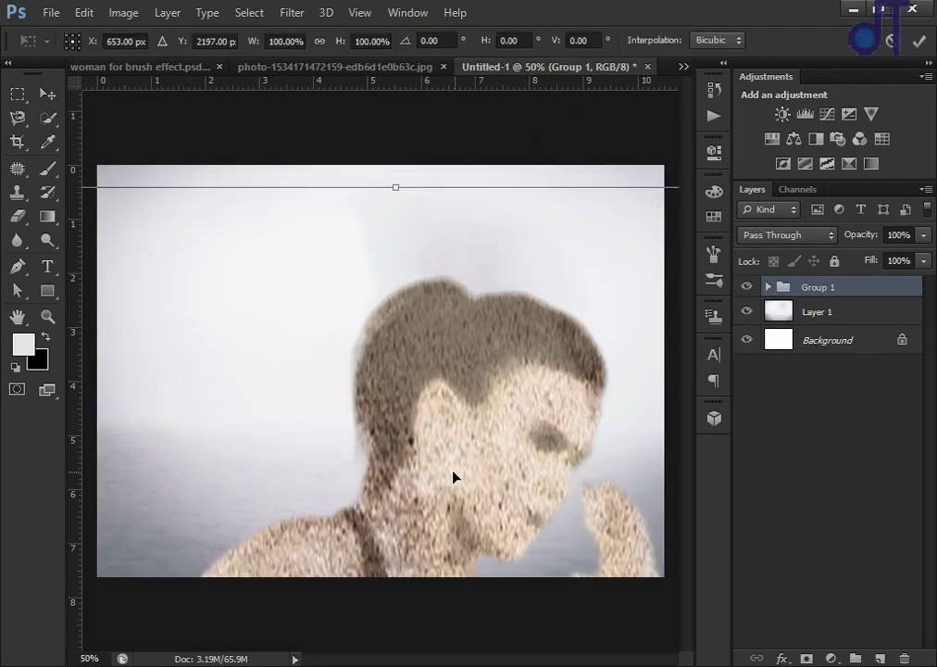
Try scaling Group 1 down, then undo and cancel the transform to restore full size
left_click_drag(90, 165, 454, 494)
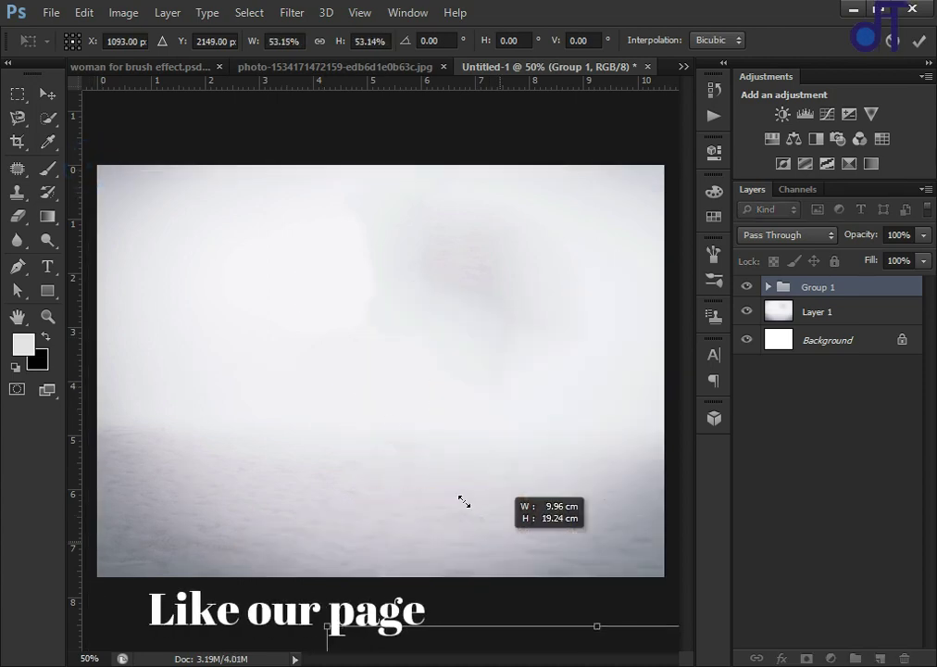
left_click_drag(454, 494, 460, 501)
left_click_drag(289, 554, 189, 174)
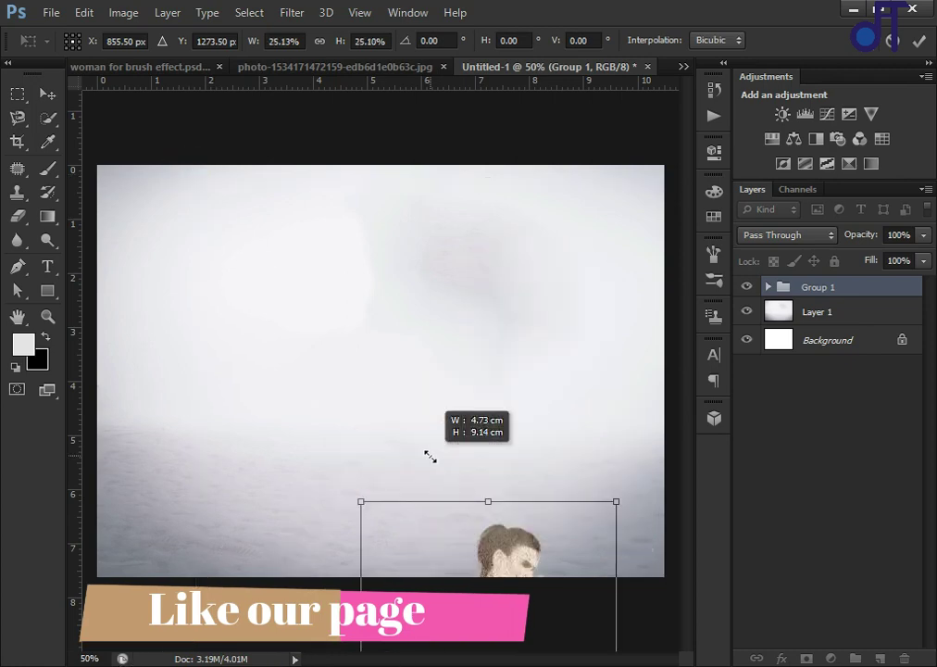
mouse_move(287, 280)
left_mouse_down()
mouse_move(453, 472)
mouse_move(380, 389)
left_mouse_up()
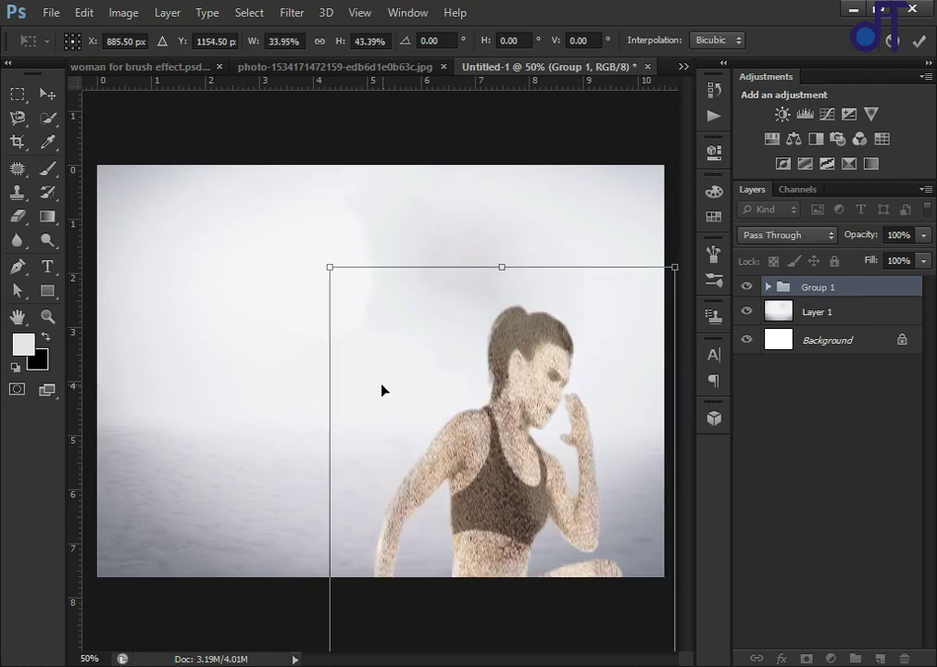
key("ctrl+z")
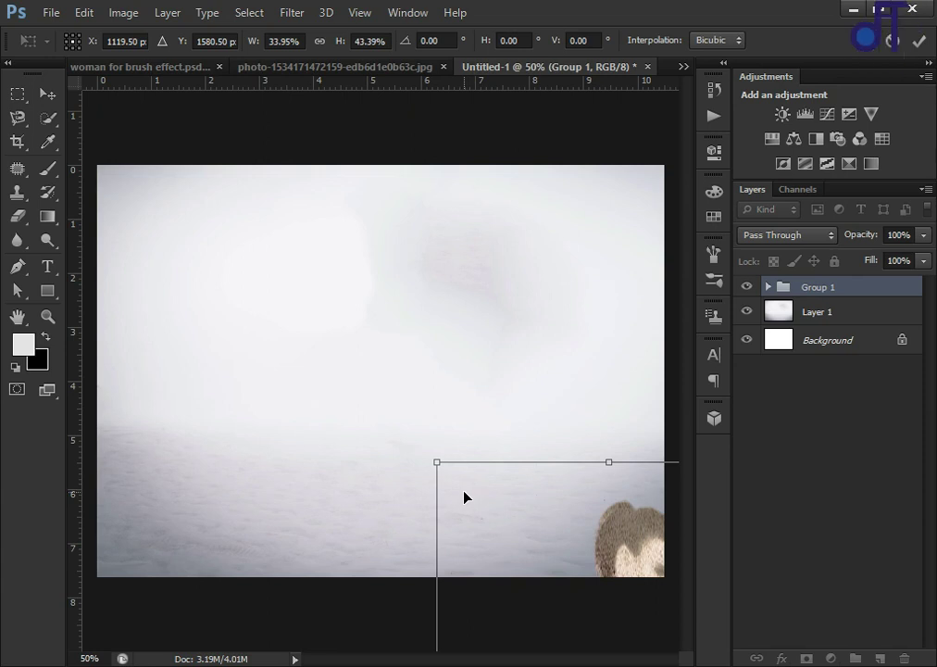
key("Escape")
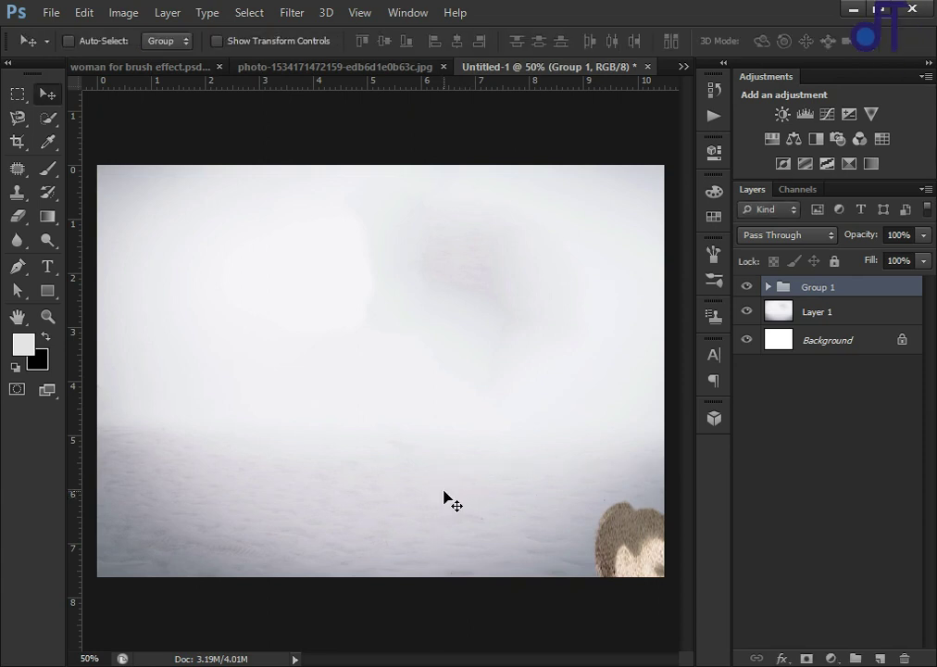
Scale the woman group down to roughly 28% and move it up so the whole figure shows
key("ctrl+t")
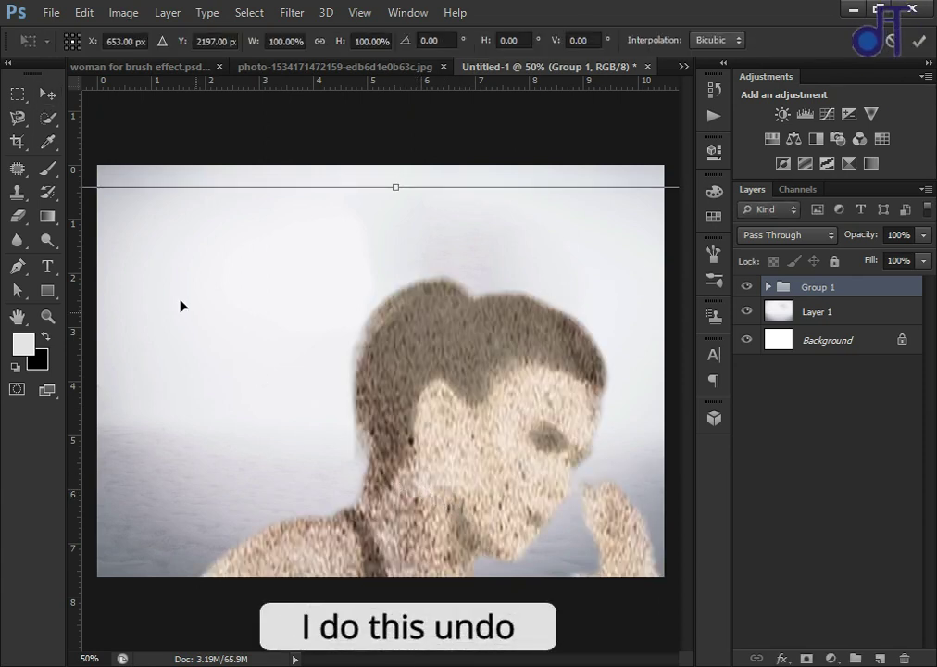
left_click_drag(250, 300, 471, 321)
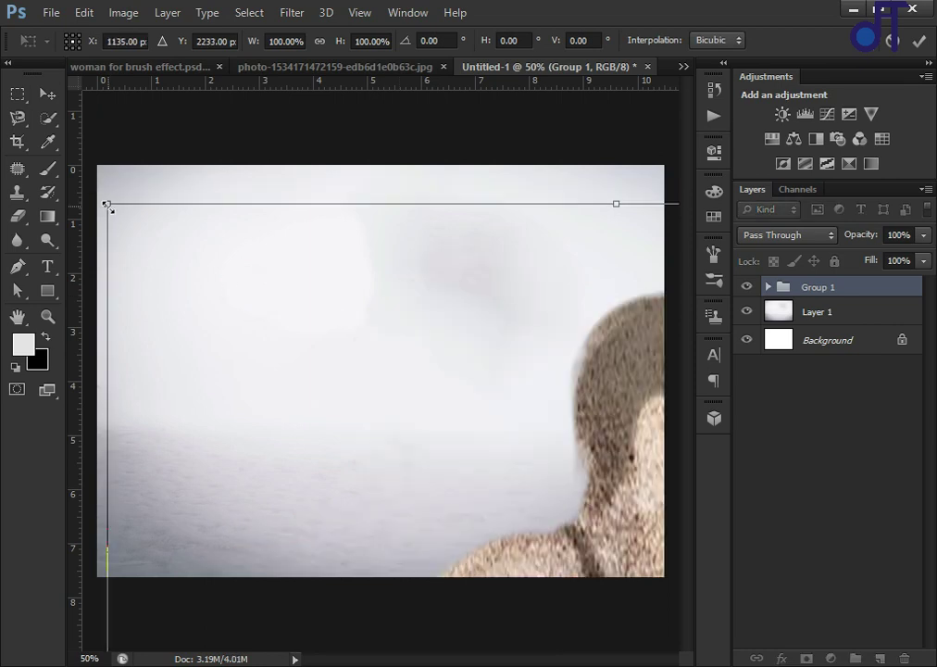
left_click_drag(110, 209, 256, 494)
mouse_move(407, 556)
left_mouse_down()
mouse_move(278, 307)
mouse_move(194, 278)
left_mouse_up()
mouse_move(131, 240)
left_mouse_down()
mouse_move(361, 422)
mouse_move(414, 540)
mouse_move(168, 226)
left_mouse_up()
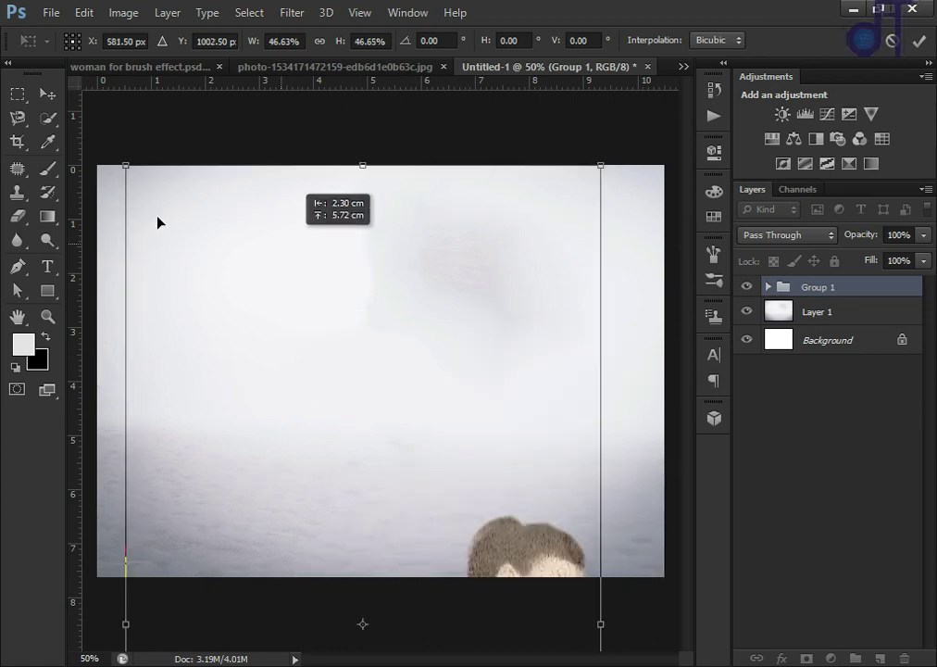
left_click_drag(127, 168, 276, 318)
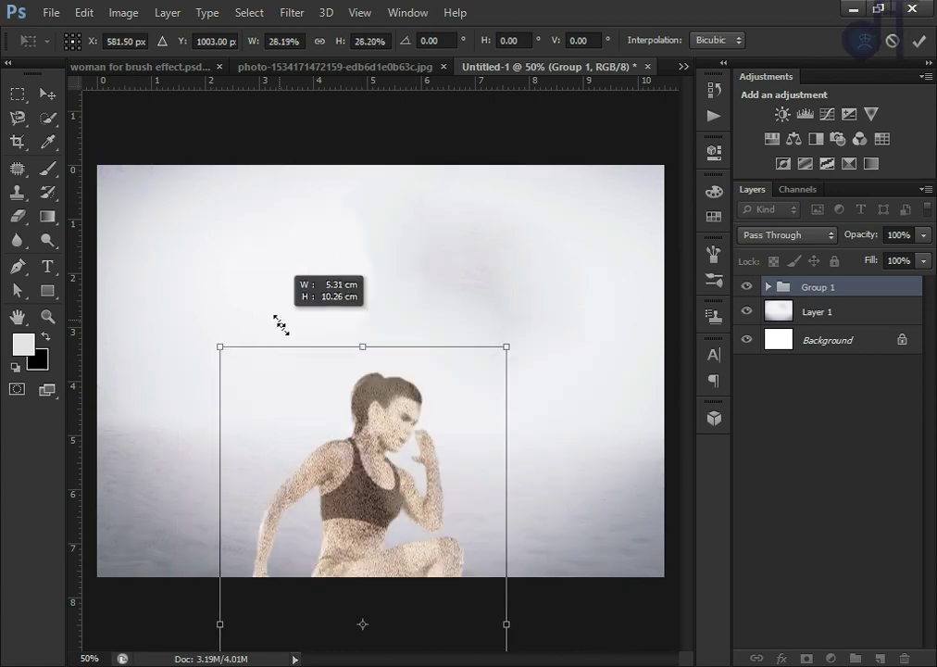
left_click_drag(355, 420, 360, 324)
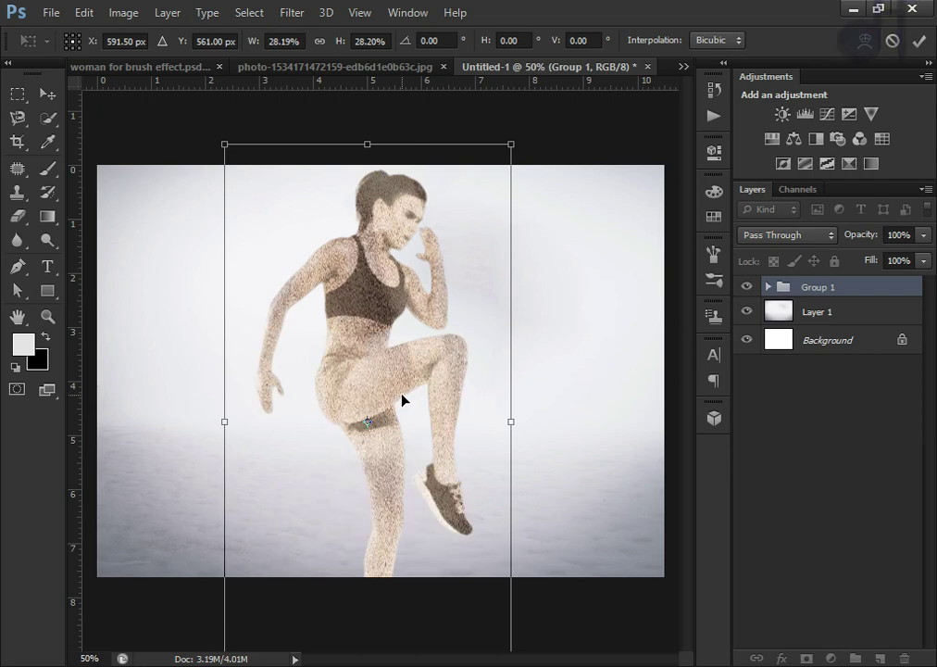
left_click_drag(222, 146, 251, 195)
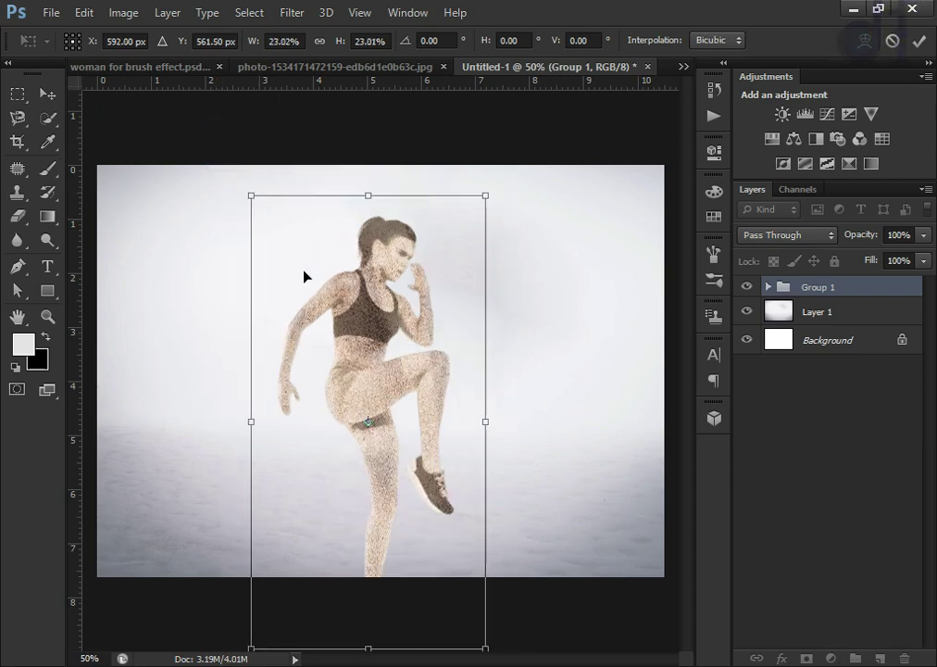
left_click_drag(350, 296, 361, 278)
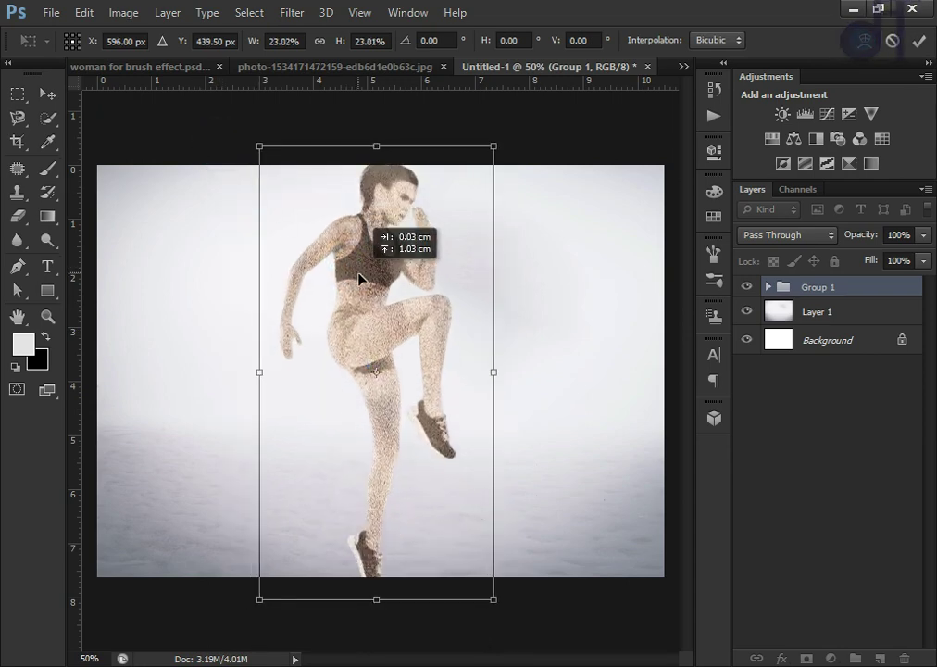
left_click_drag(262, 150, 265, 157)
Fine-tune the figure to about 21%, nudge it up and right, commit, and shift it slightly right
left_click_drag(443, 448, 421, 453)
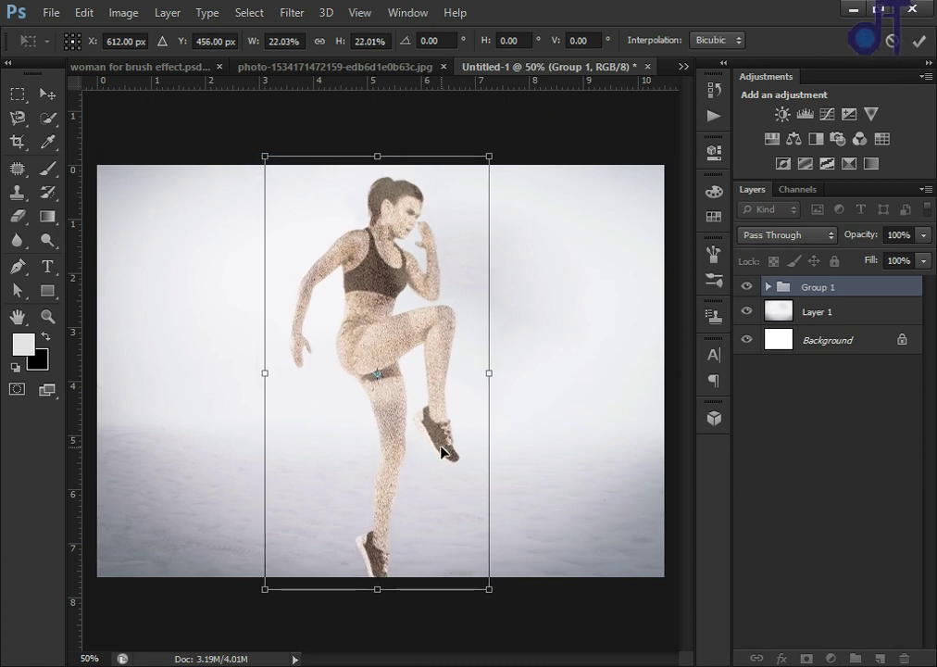
left_click_drag(421, 452, 422, 450)
key("Up")
key("Up")
key("Up")
key("Up")
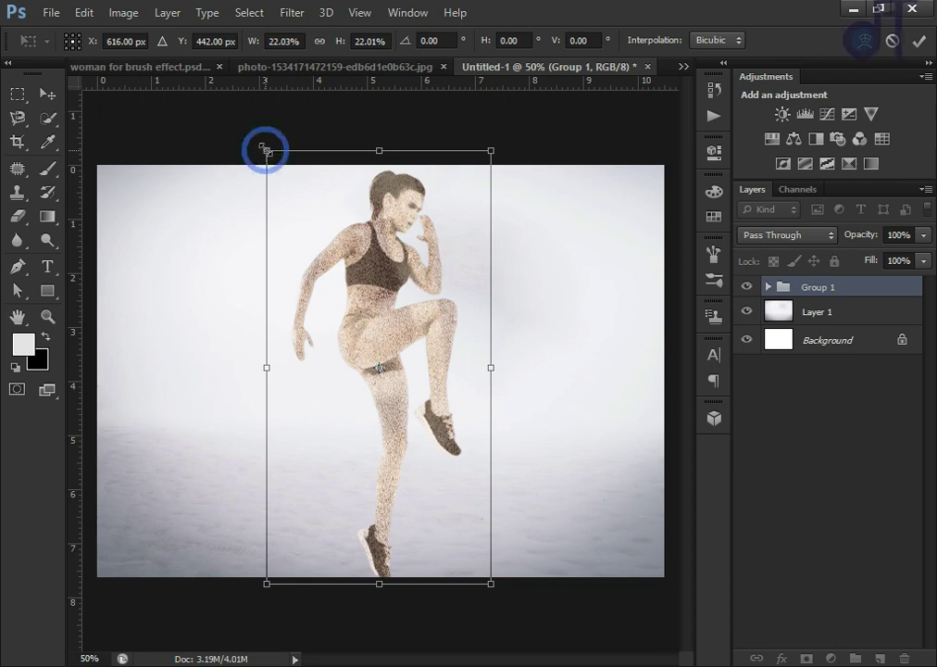
left_click_drag(264, 149, 272, 154)
key("Up")
key("Right")
key("Return")
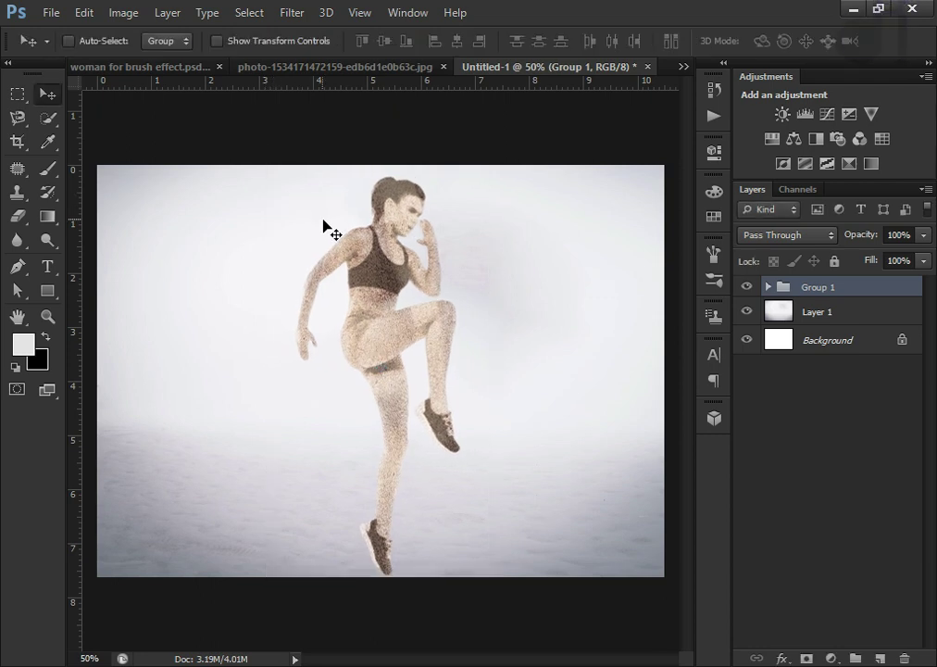
left_click_drag(428, 339, 453, 371)
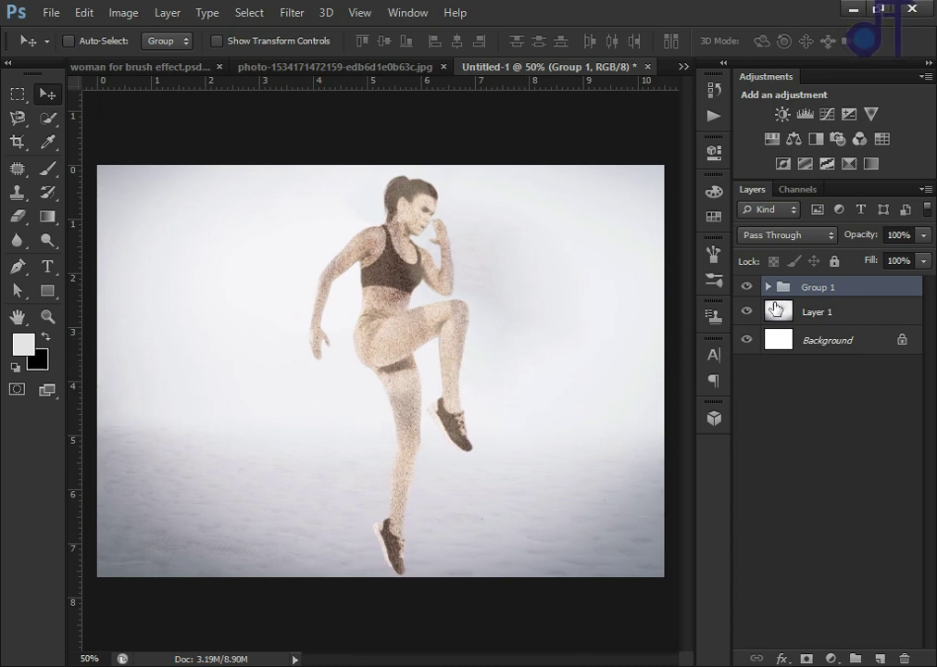
Copy the sand texture photo into Untitled-1 as Layer 2, placed up-left over the woman
left_click(275, 68)
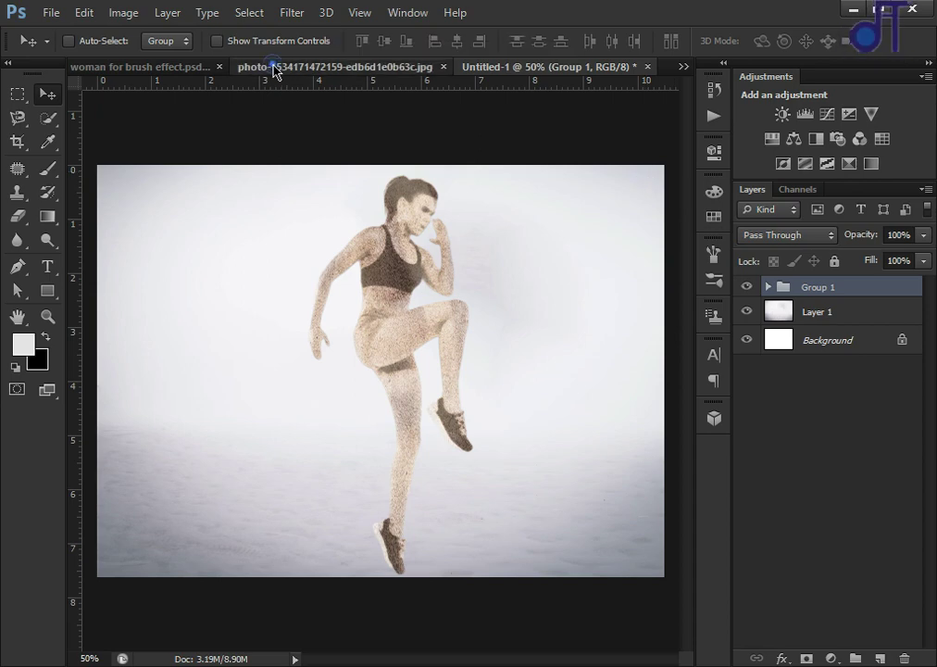
left_click_drag(356, 345, 405, 396)
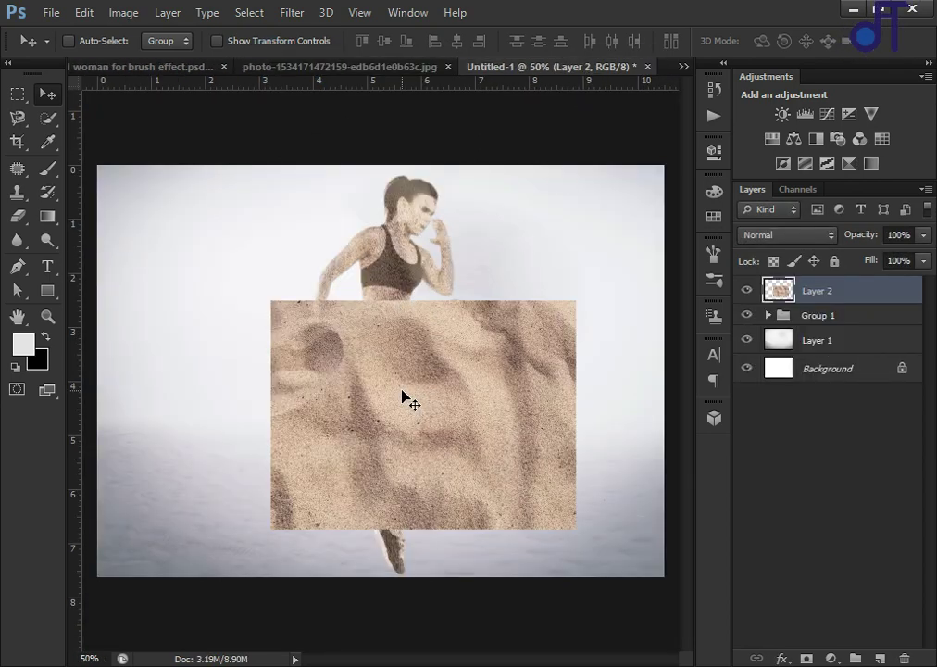
left_click_drag(404, 394, 282, 280)
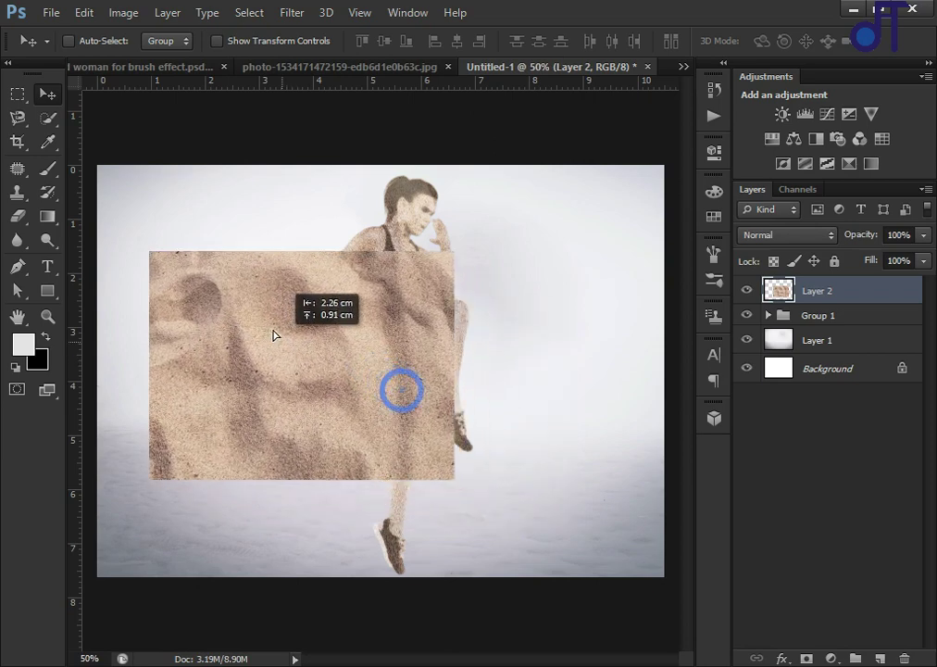
Move Layer 2 below Group 1 and stretch the sand to full canvas height and wider
left_click_drag(845, 294, 844, 333)
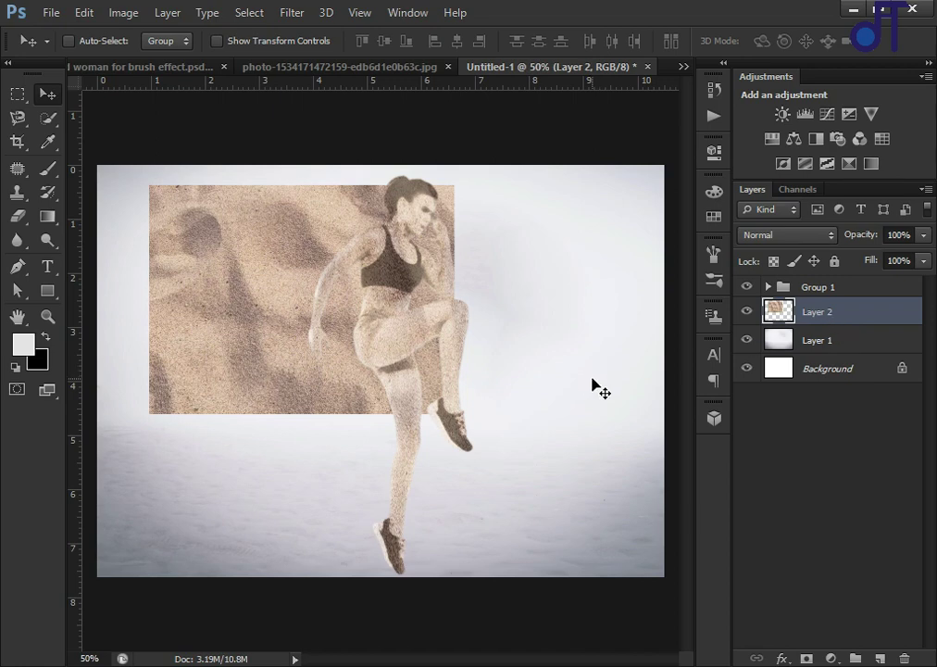
key("ctrl+t")
left_click_drag(298, 413, 310, 579)
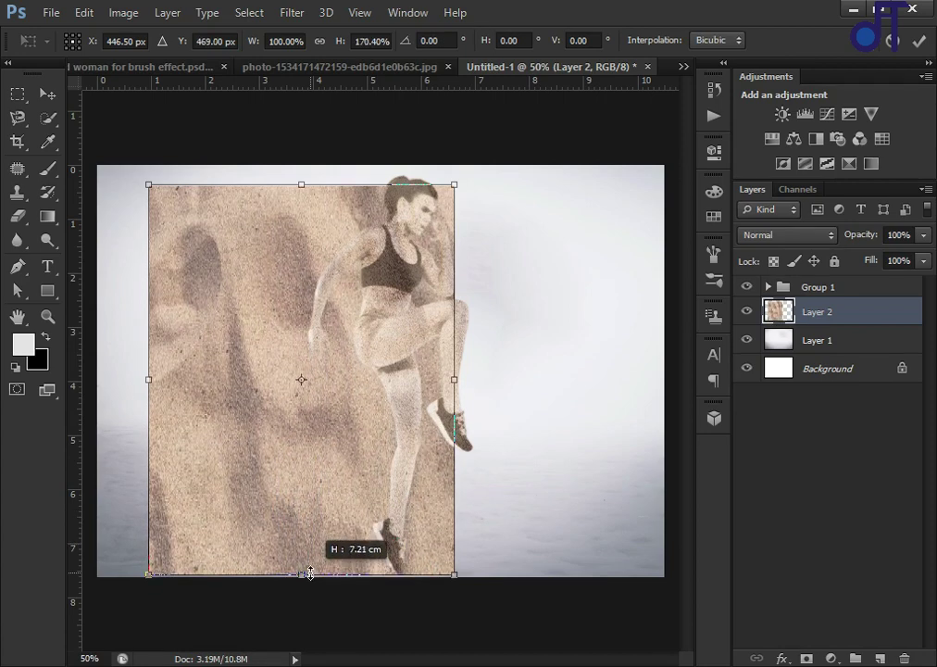
left_click_drag(309, 580, 309, 578)
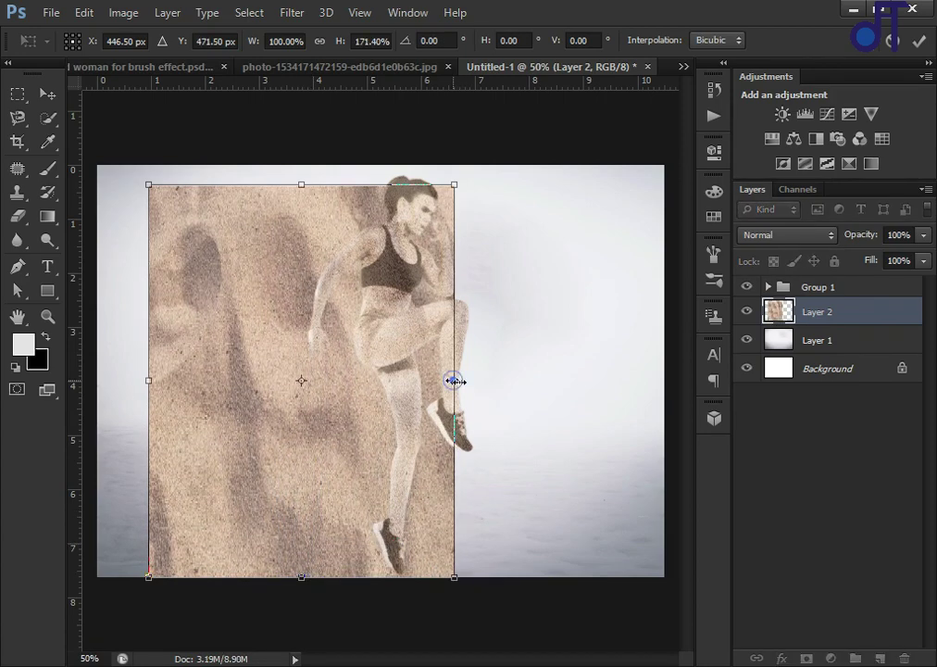
left_click_drag(454, 380, 485, 376)
left_click_drag(315, 184, 315, 175)
left_click_drag(482, 378, 501, 378)
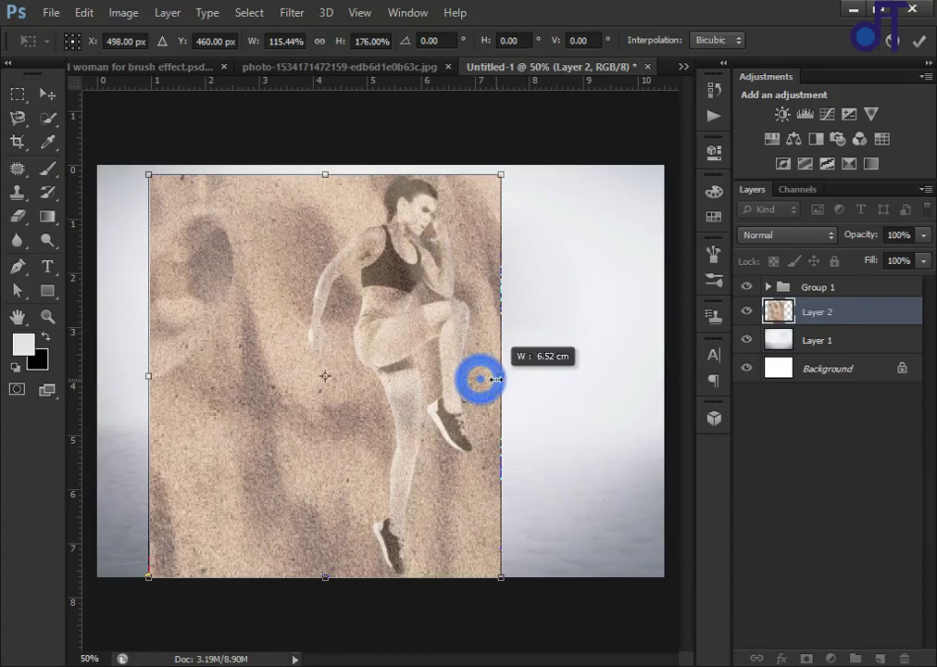
left_click_drag(323, 176, 321, 168)
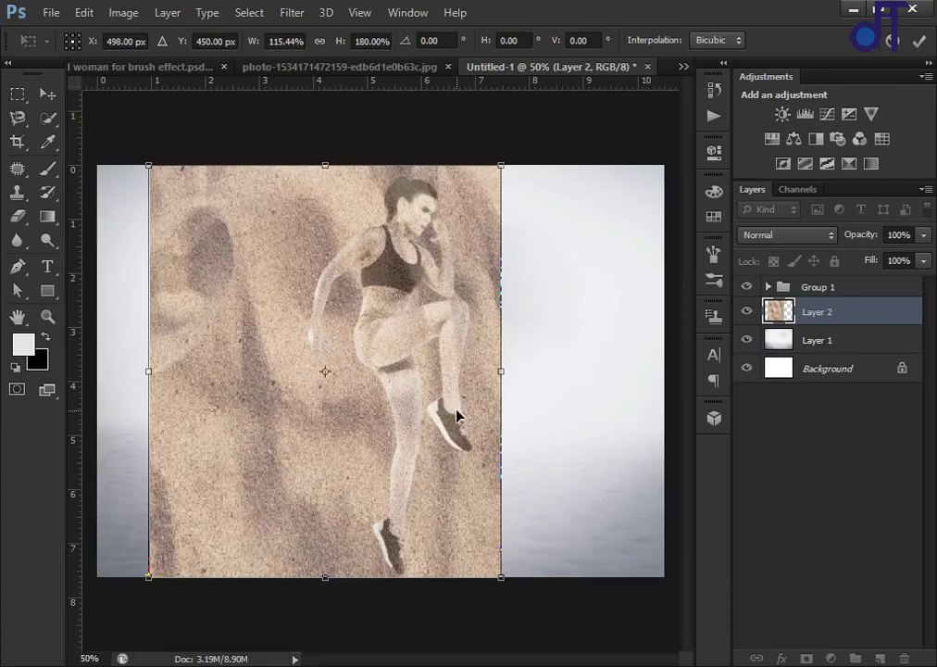
key("Return")
left_click(830, 345)
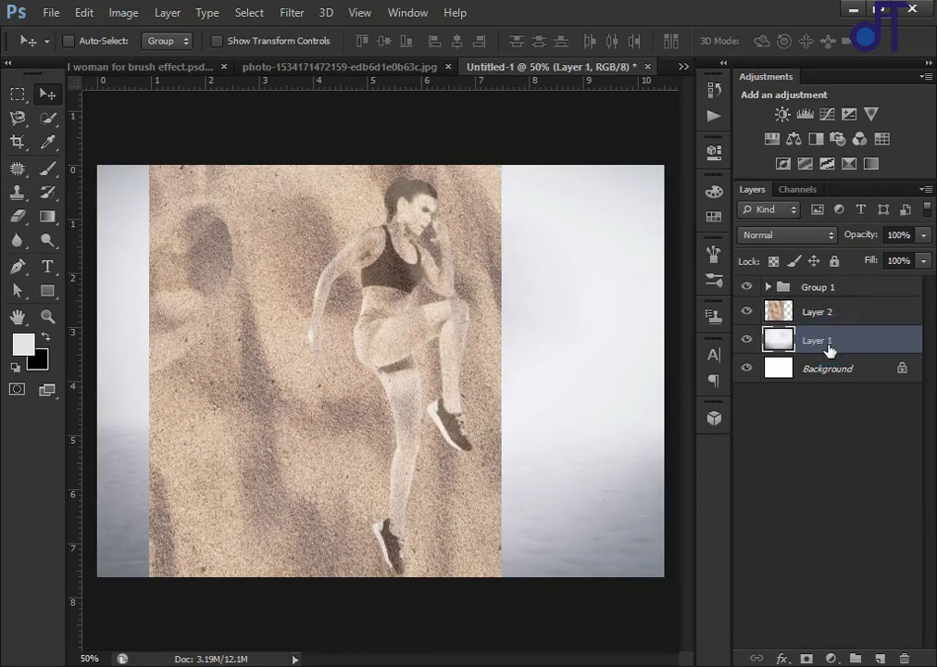
Add a black layer mask to the sand Layer 2, hiding the sand
left_click(818, 289)
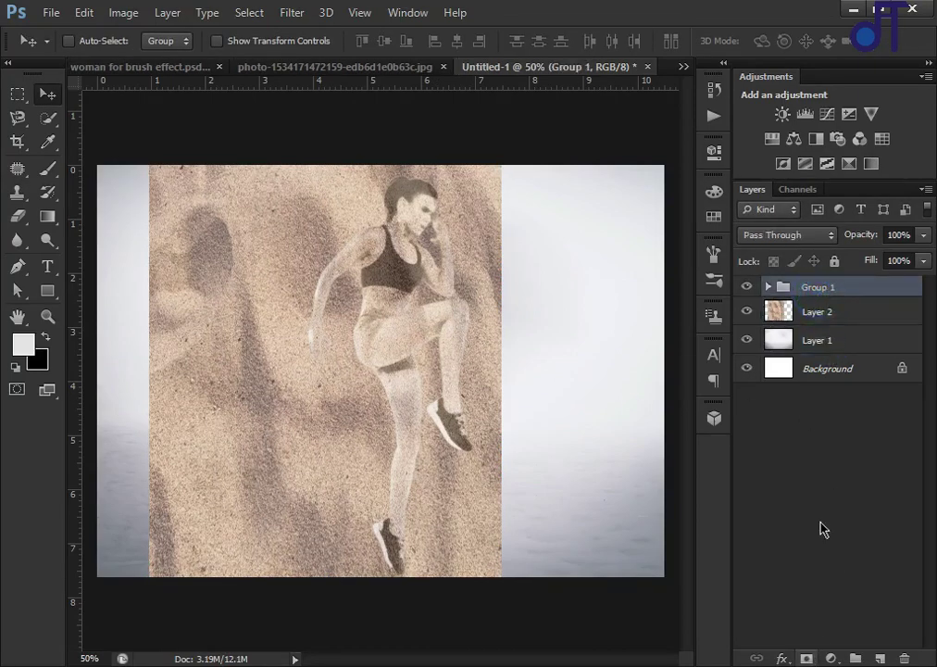
left_click(842, 317)
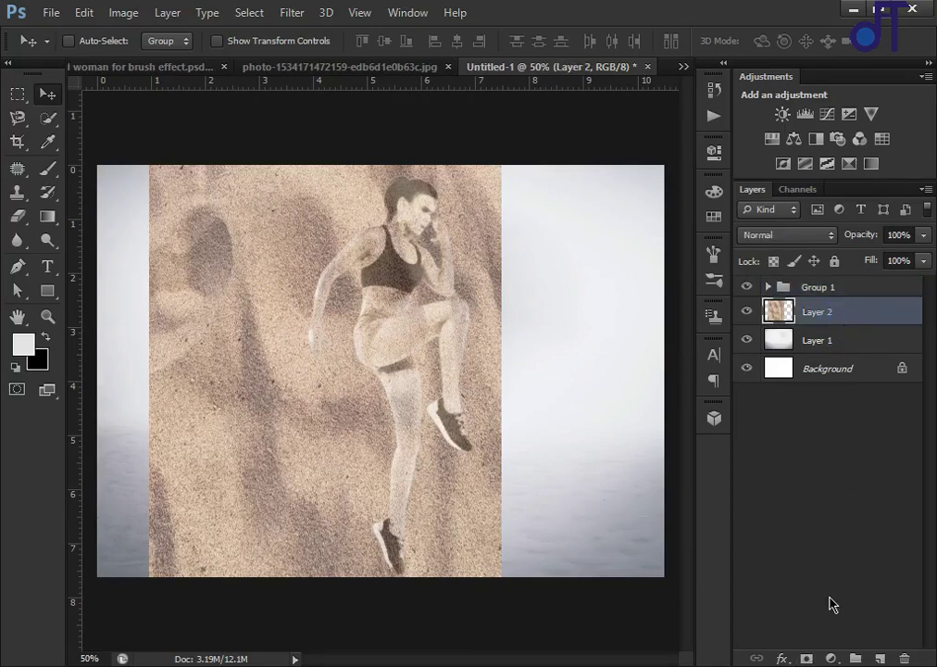
left_click(807, 659, "alt")
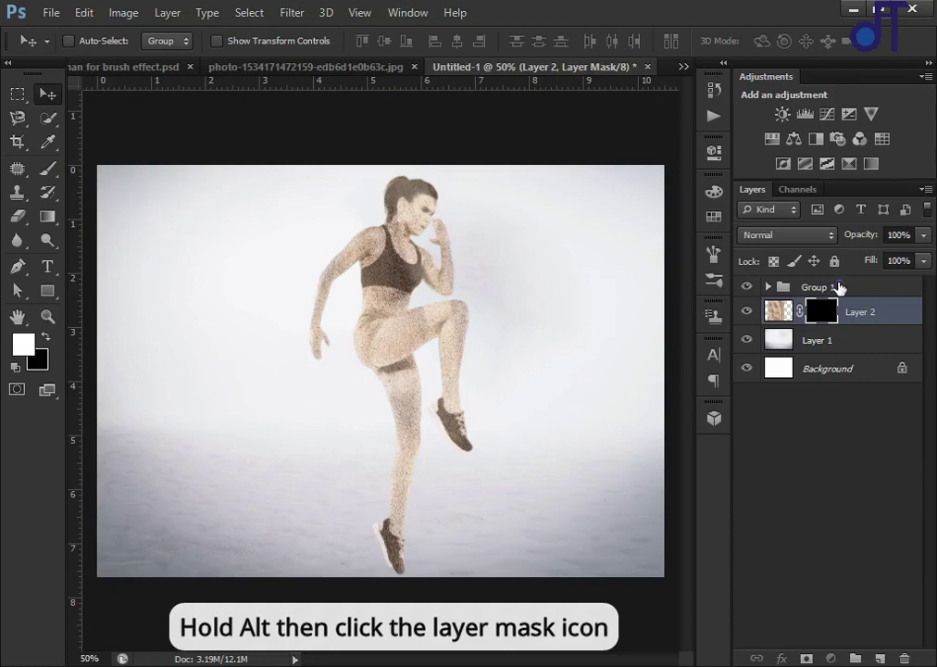
Add a white layer mask to Group 1 and target that mask for painting
left_click(838, 289)
left_click(806, 659)
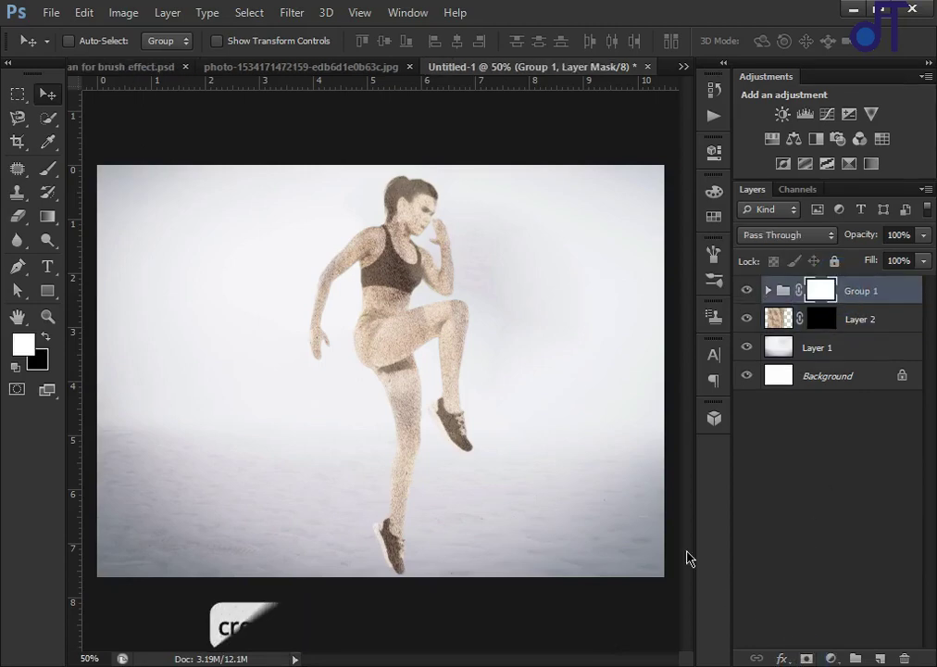
left_click(822, 319)
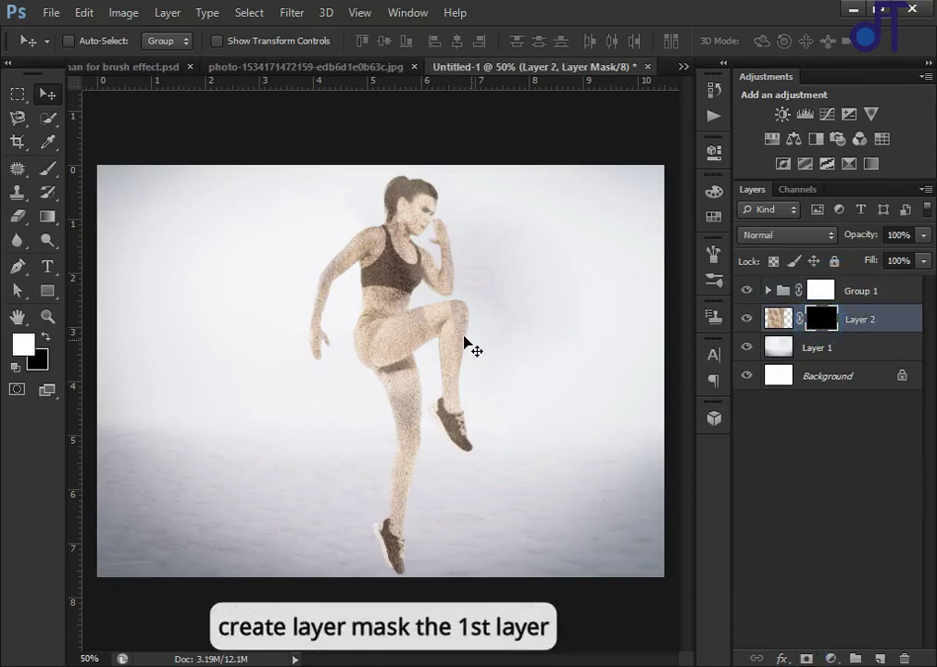
left_click(821, 290)
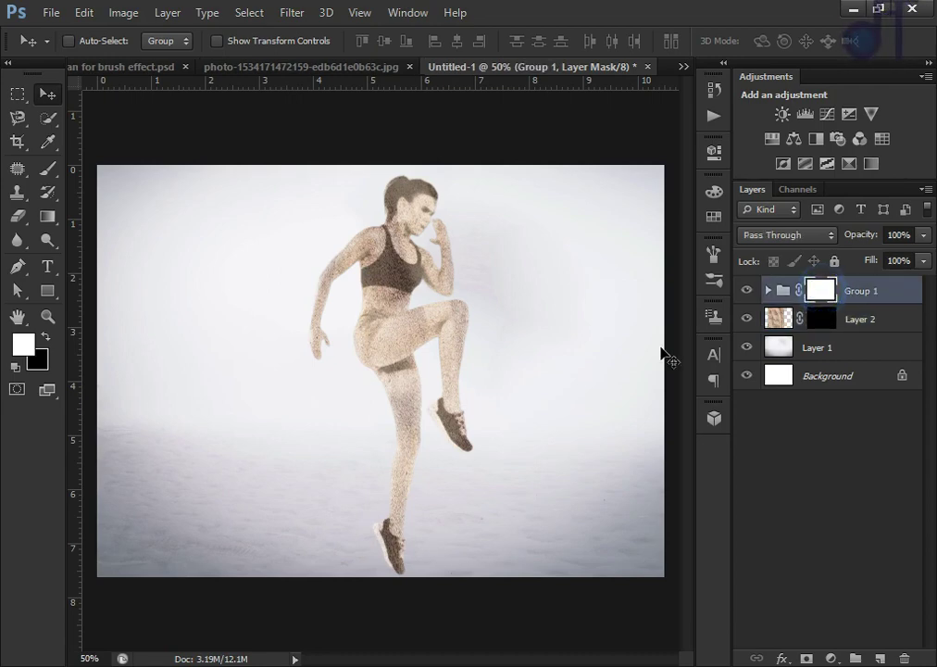
left_click(47, 168)
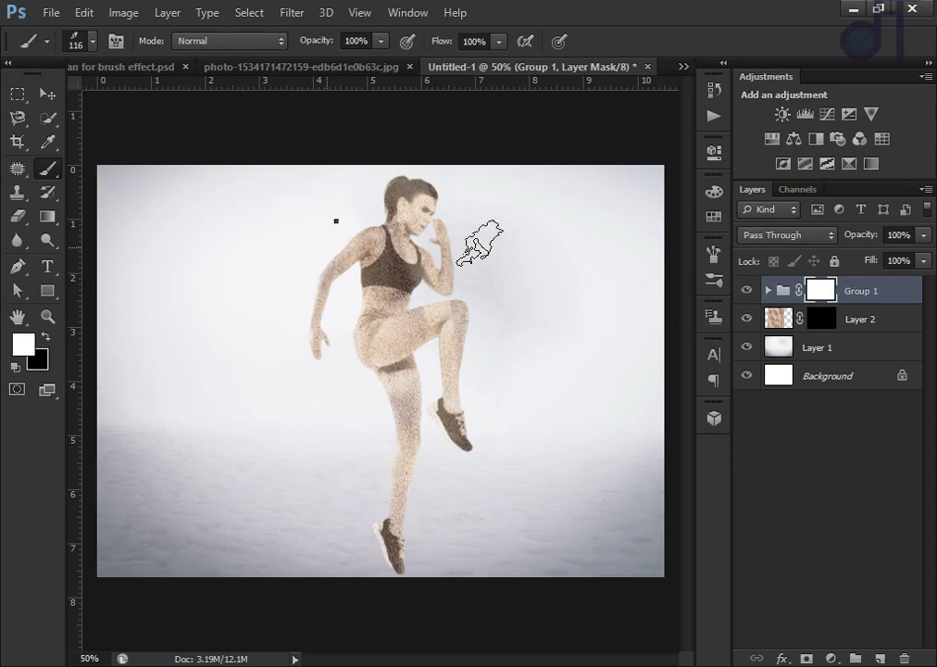
Load a 116-pixel scatter brush with black foreground and start dissolving the top of the hair
right_click(345, 276)
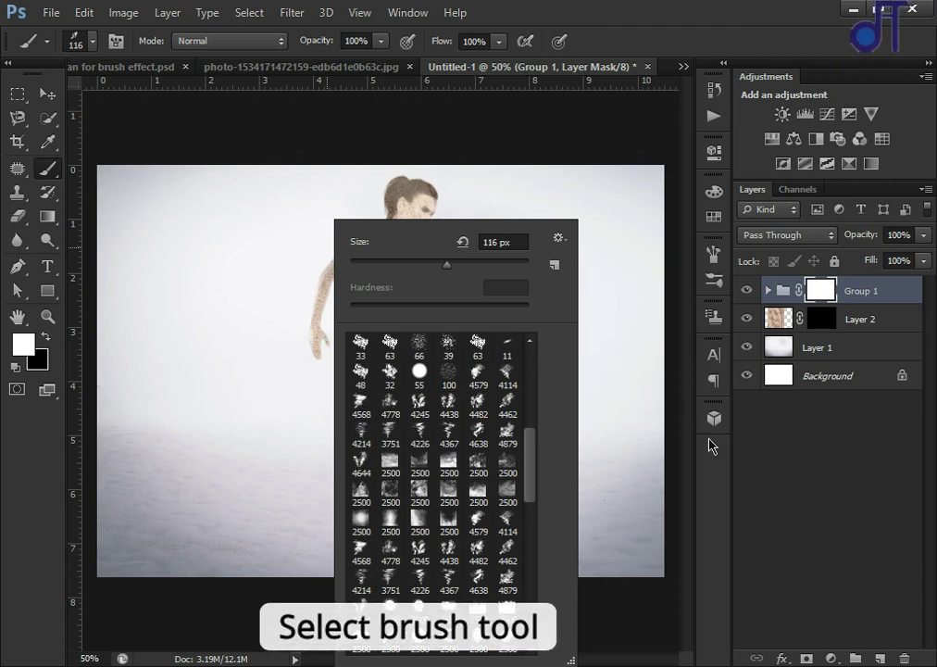
left_click(757, 457)
left_click(822, 291)
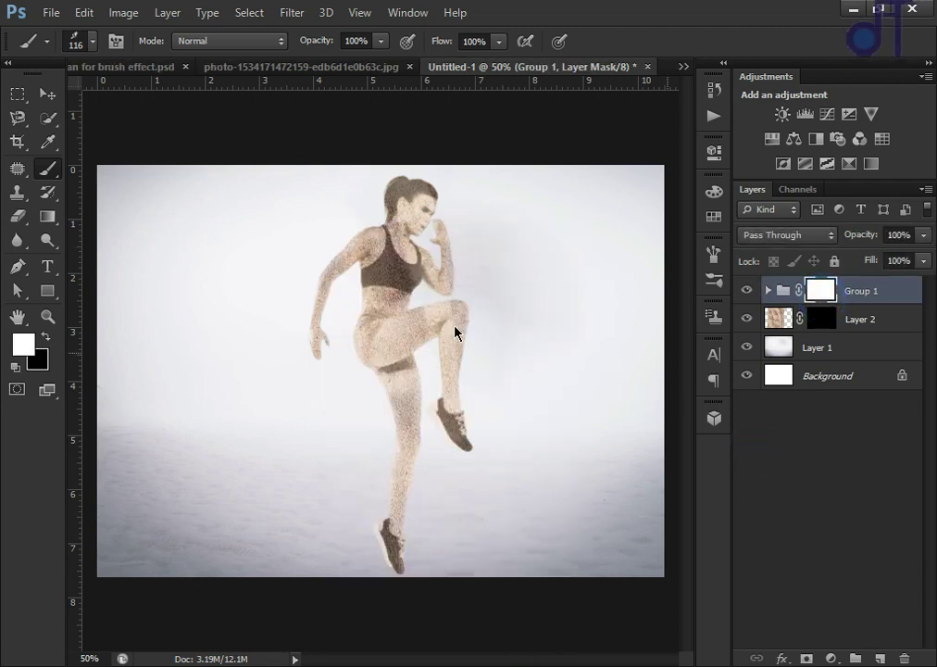
left_click(49, 340)
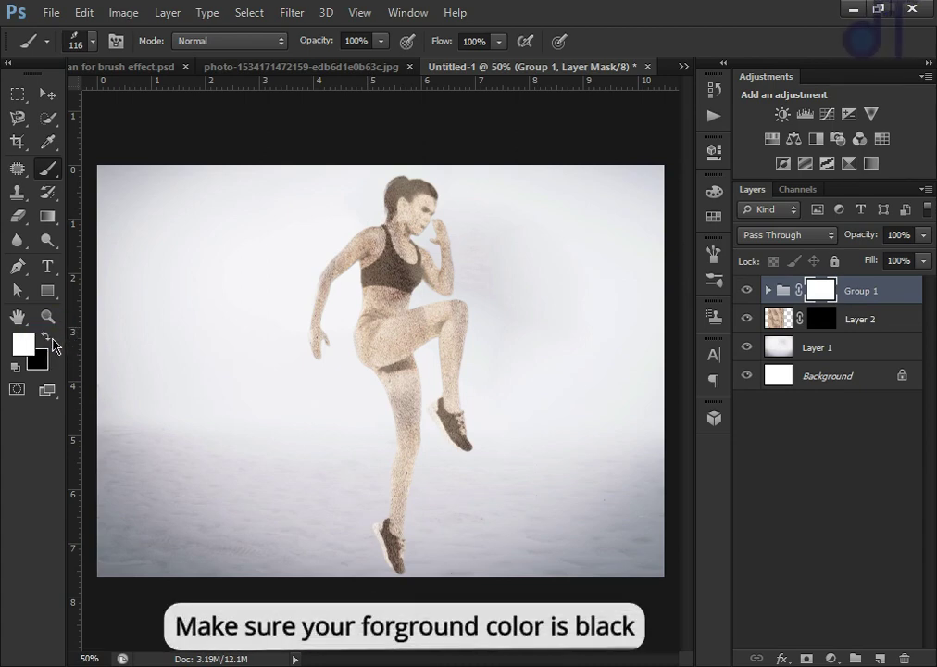
left_click(45, 338)
left_click_drag(372, 204, 393, 195)
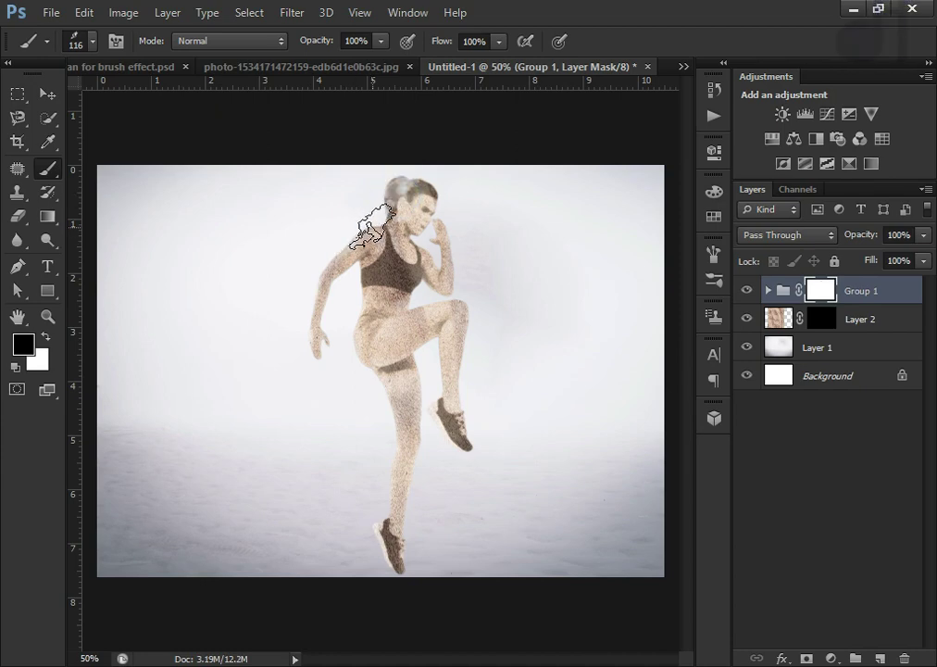
Dissolve the woman's left shoulder and upper arm into scattered particles on Group 1's mask
mouse_move(370, 227)
left_mouse_down()
mouse_move(324, 251)
mouse_move(352, 230)
mouse_move(324, 275)
mouse_move(322, 324)
mouse_move(298, 357)
mouse_move(331, 387)
mouse_move(346, 278)
left_mouse_up()
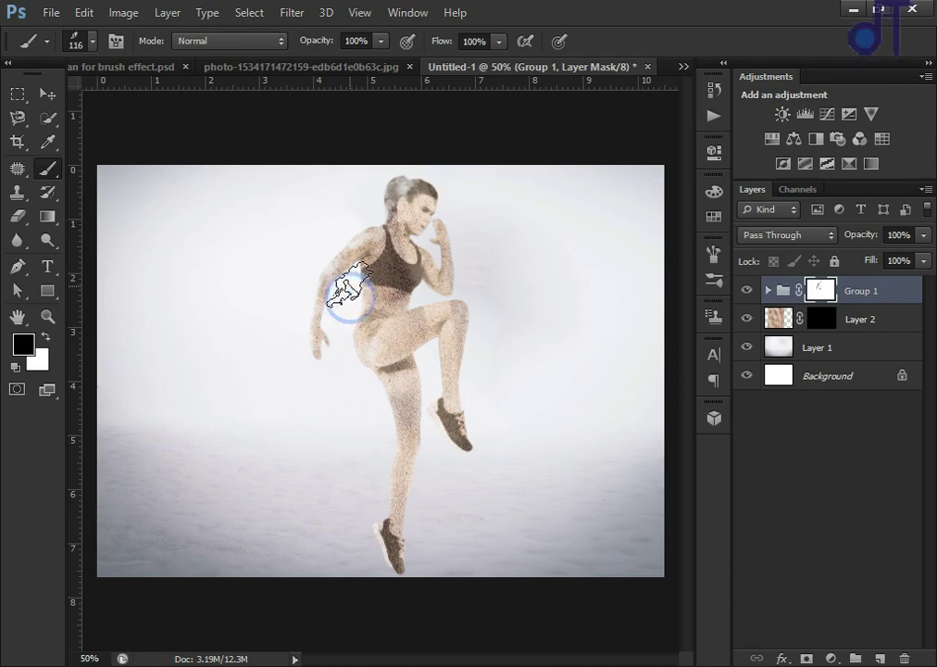
left_click(355, 315)
left_click(352, 334)
Dab particle fading along the shin, ankle, foot and thigh, then shrink the brush to 90 pixels
left_click(377, 398)
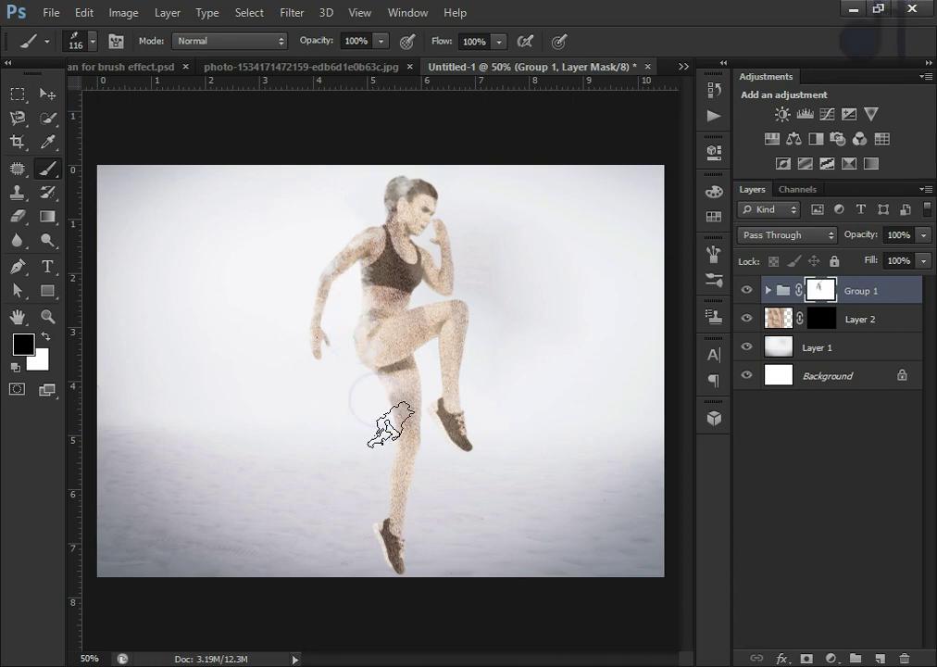
left_click(383, 455)
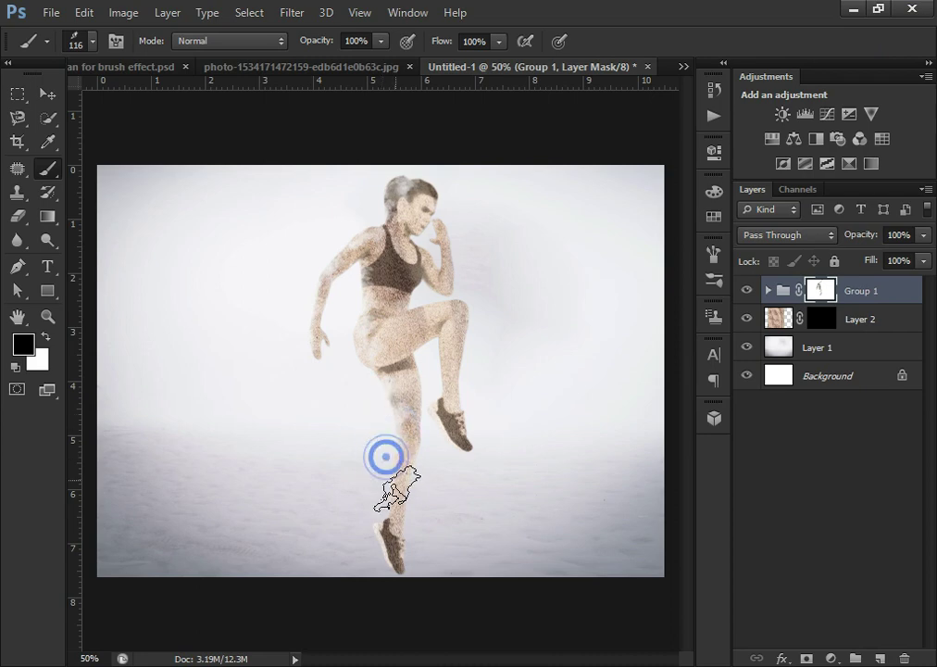
left_click(378, 506)
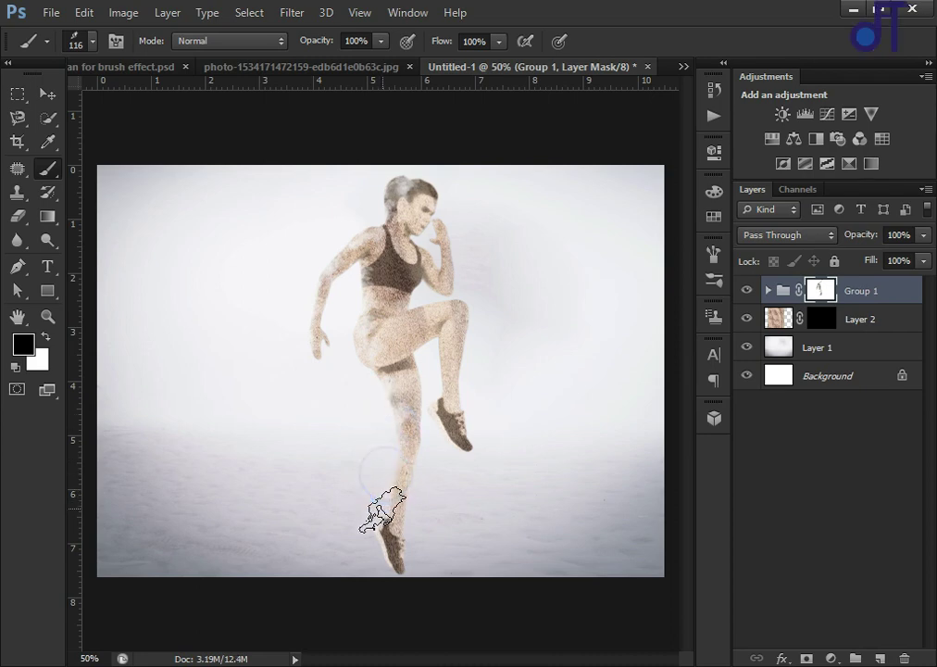
left_click(369, 522)
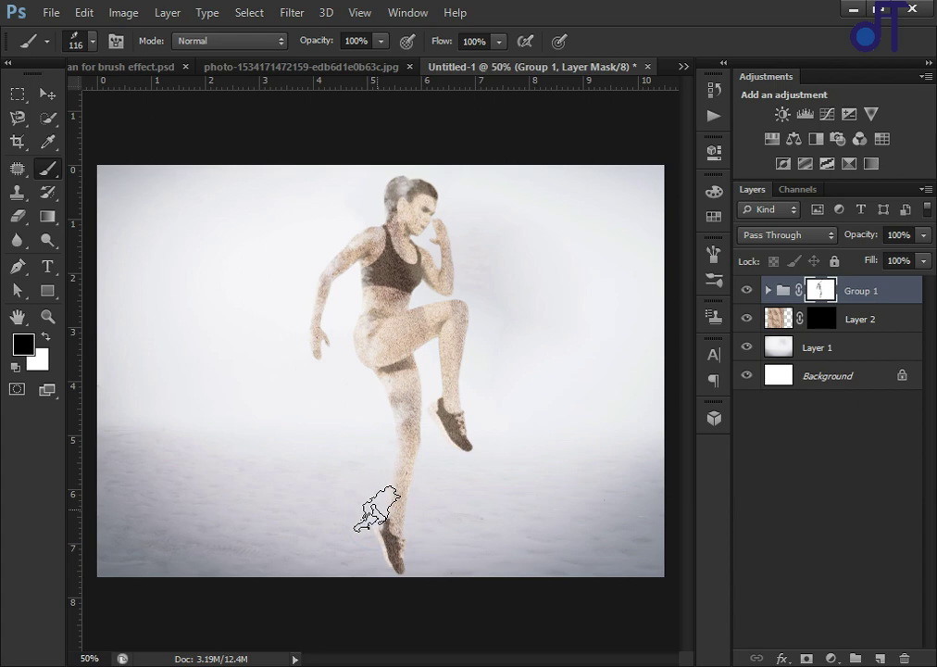
left_click(378, 560)
left_click(383, 587)
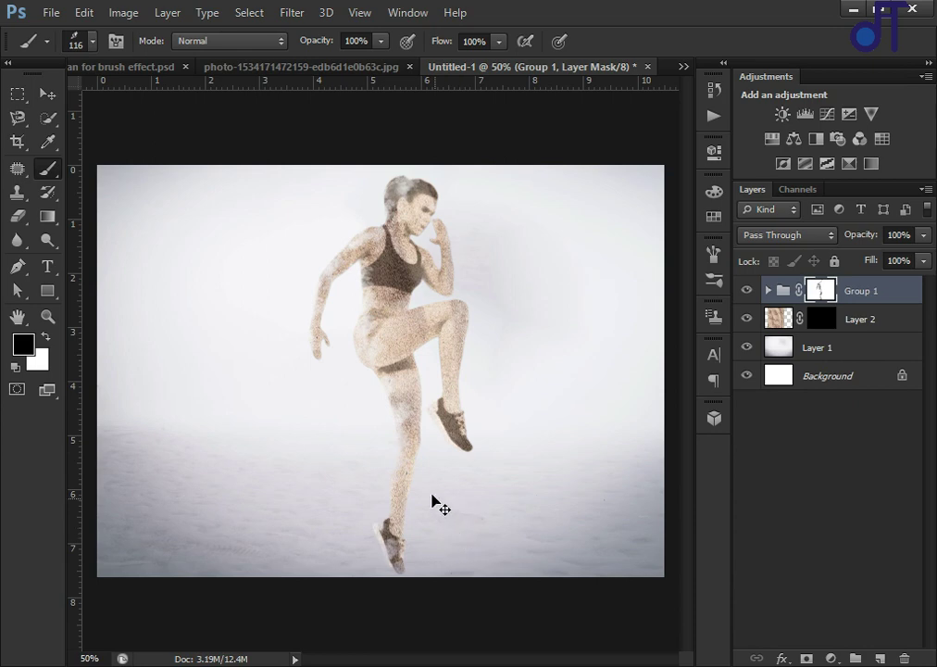
left_click(365, 377)
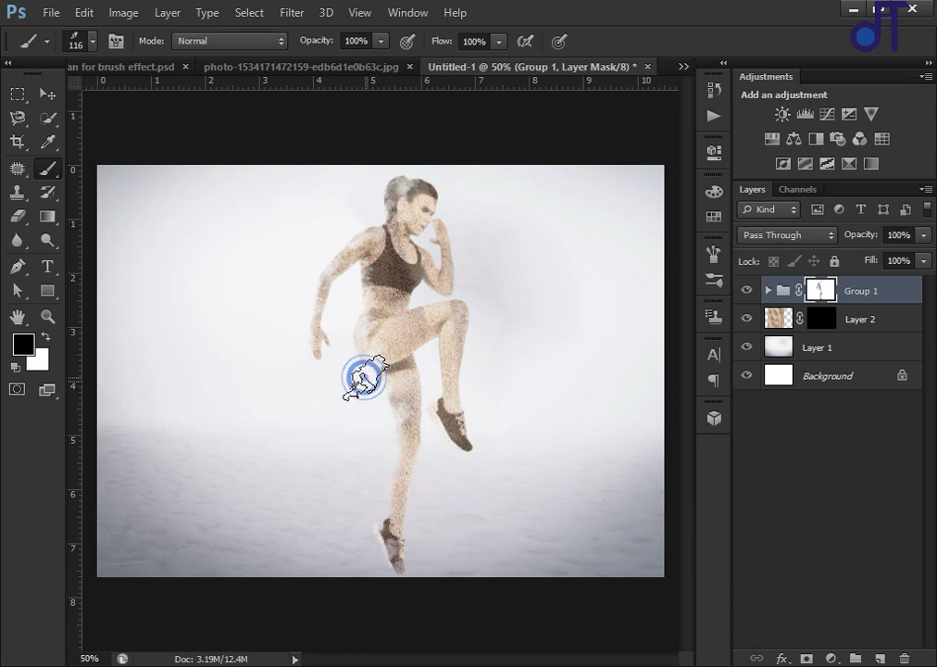
mouse_move(406, 354)
left_mouse_down()
mouse_move(436, 350)
mouse_move(437, 428)
left_mouse_up()
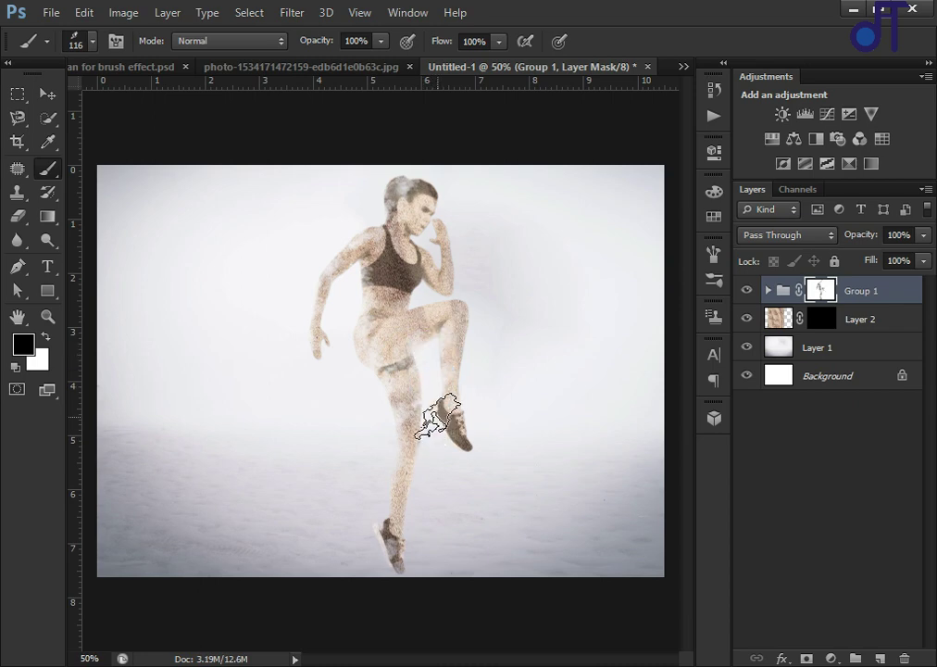
key("bracketleft")
Fade the shin, thigh and knee into particles on Group 1's mask
mouse_move(452, 451)
left_mouse_down()
mouse_move(426, 421)
mouse_move(453, 478)
left_mouse_up()
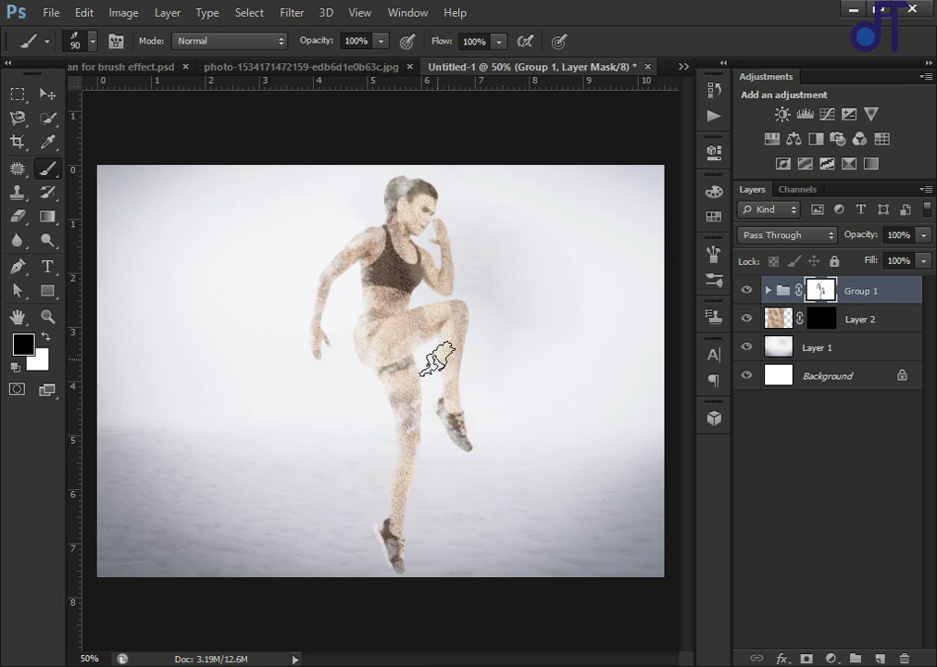
mouse_move(438, 358)
left_mouse_down()
mouse_move(439, 373)
mouse_move(392, 424)
left_mouse_up()
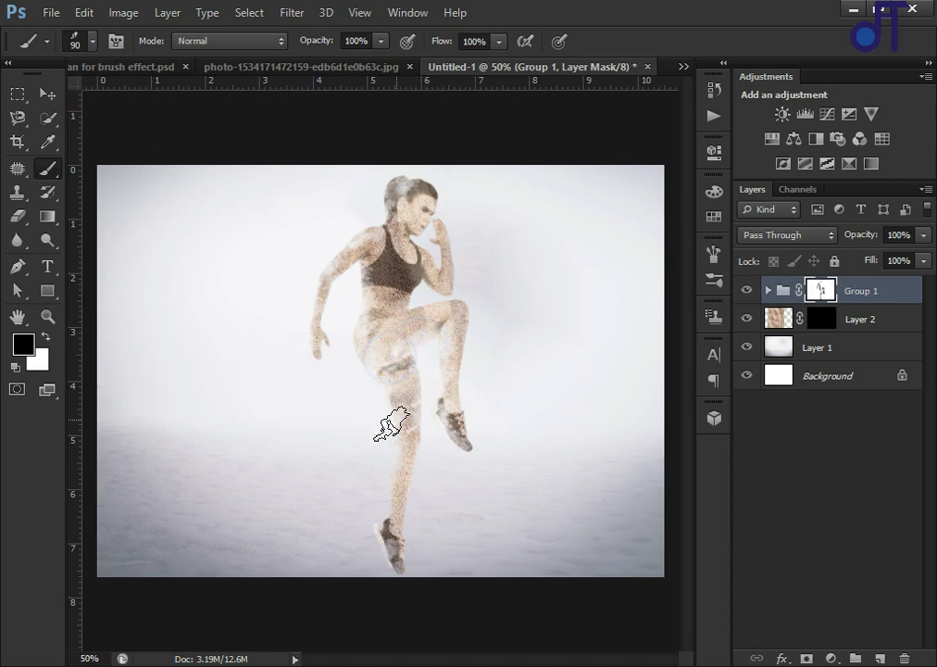
left_click_drag(380, 361, 393, 366)
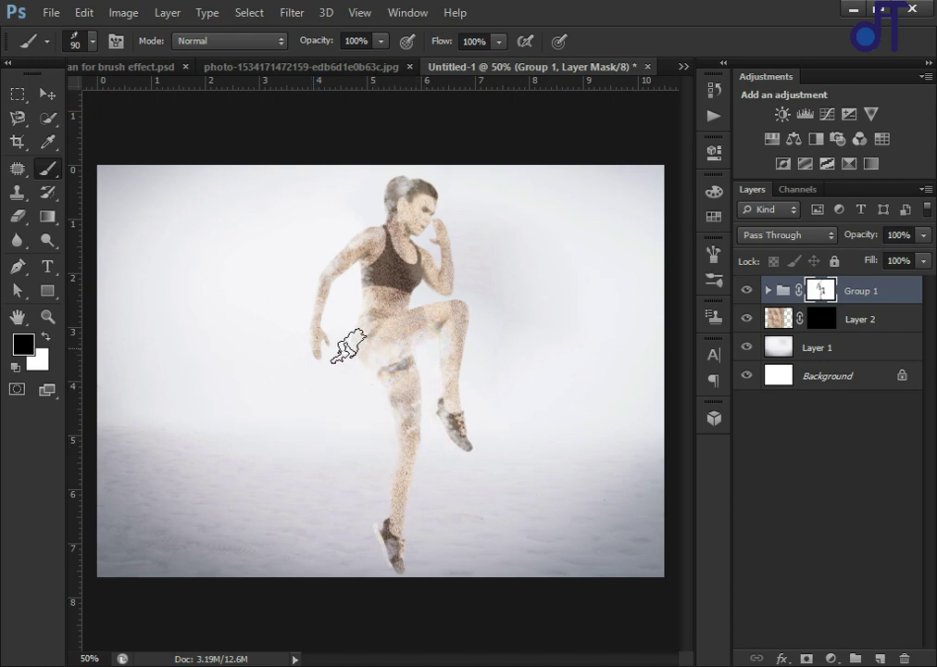
Dissolve the shoulder, neck, back of head and ankle, then target Layer 2's mask
left_click(339, 252)
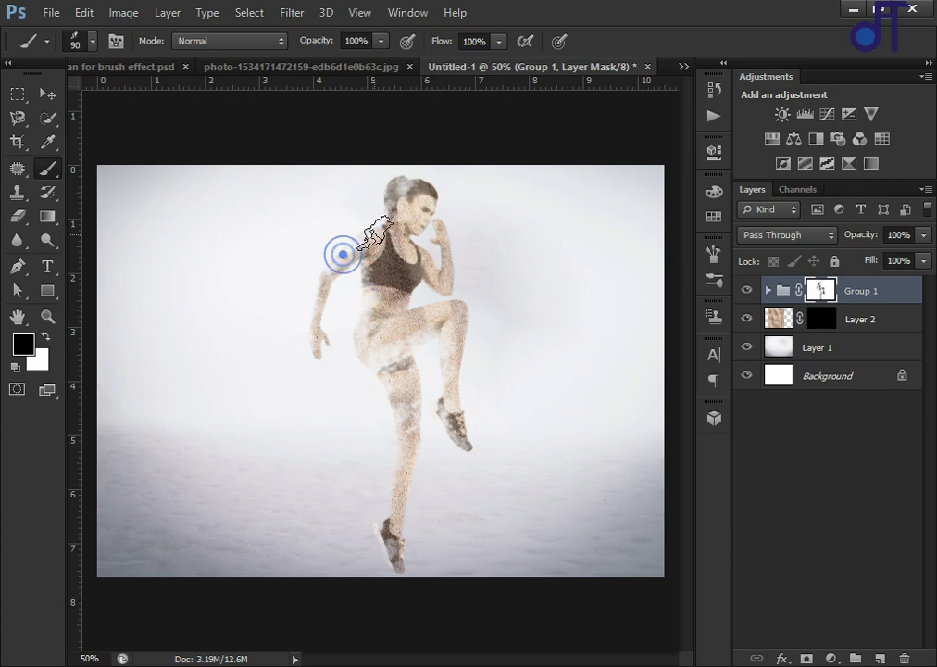
left_click(387, 214)
left_click(387, 189)
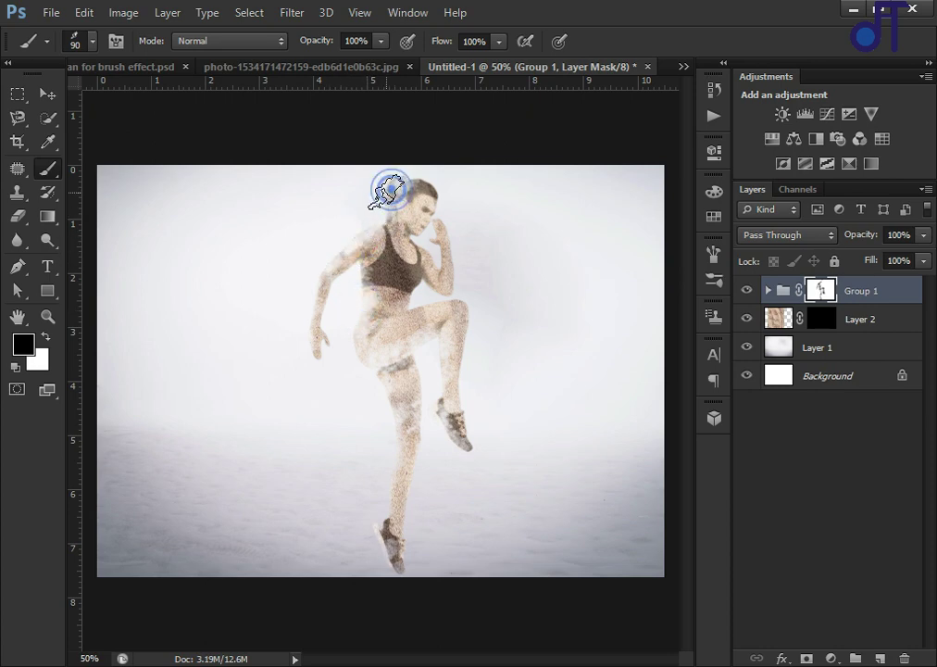
left_click(380, 202)
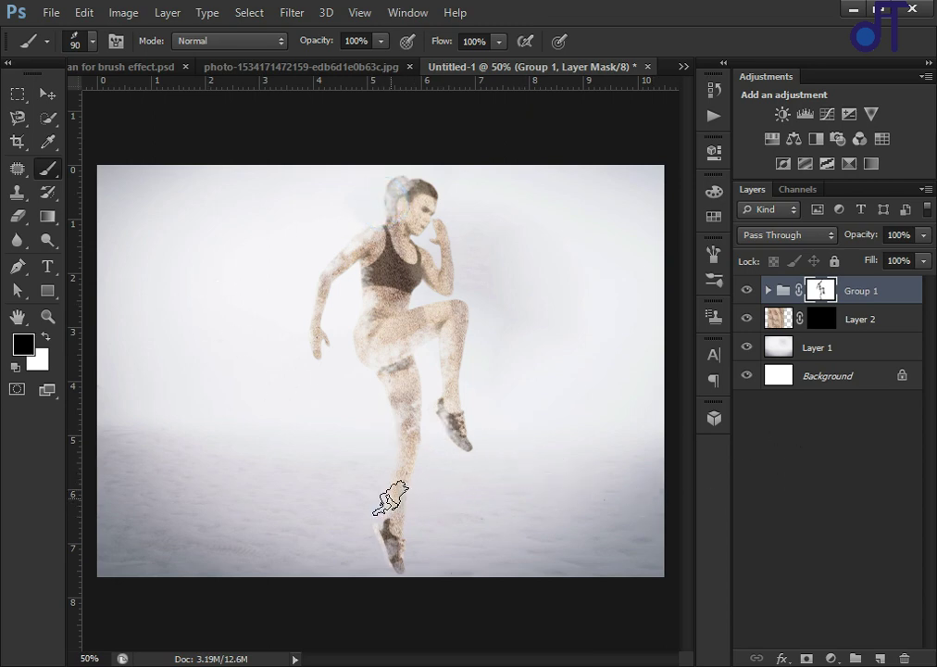
left_click(373, 544)
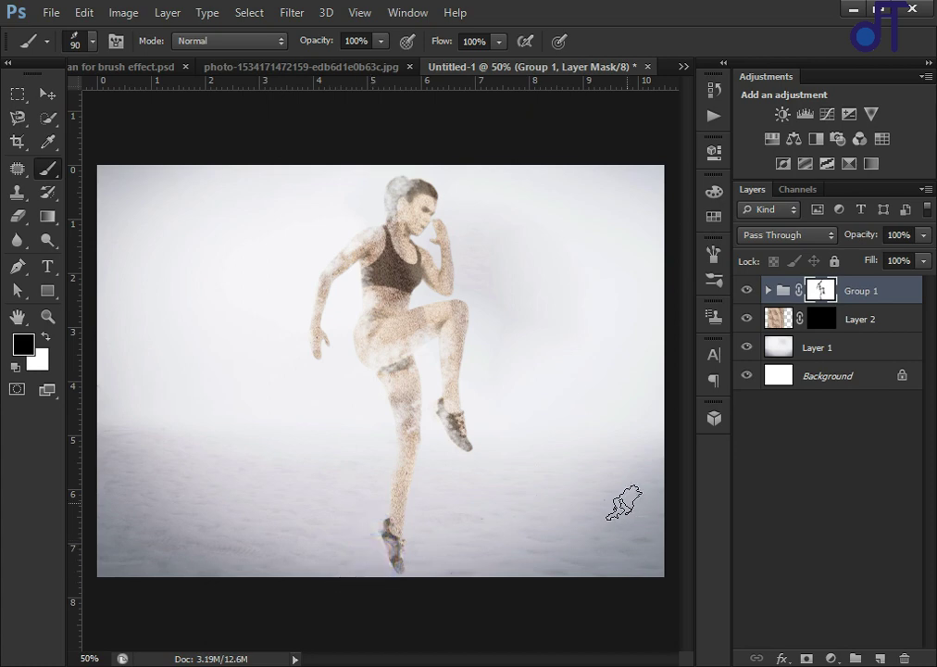
left_click(821, 319)
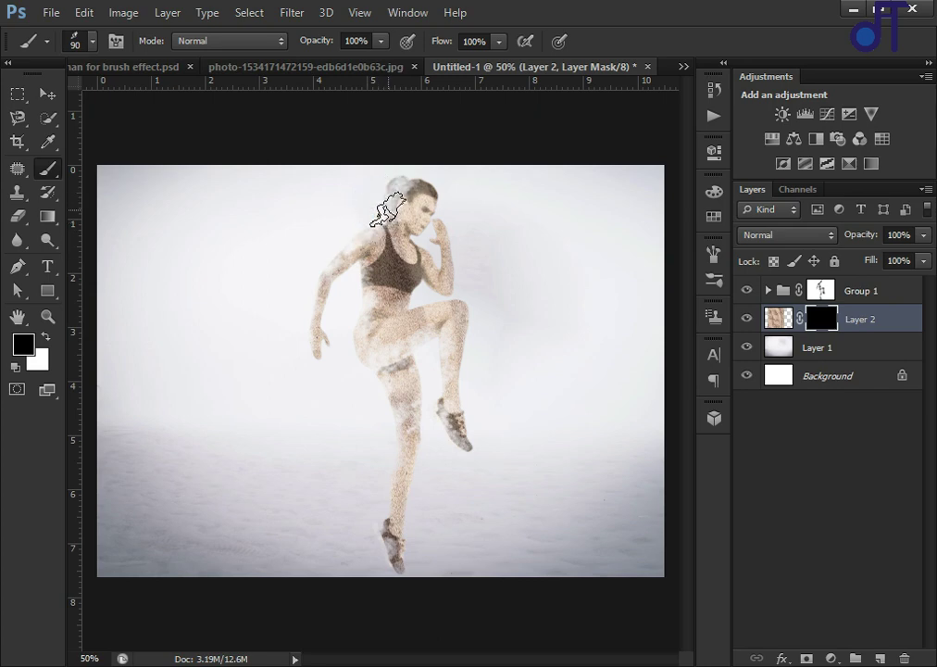
Paint white on Layer 2's mask to reveal particles around the shoulder, hair and arm
left_click(44, 338)
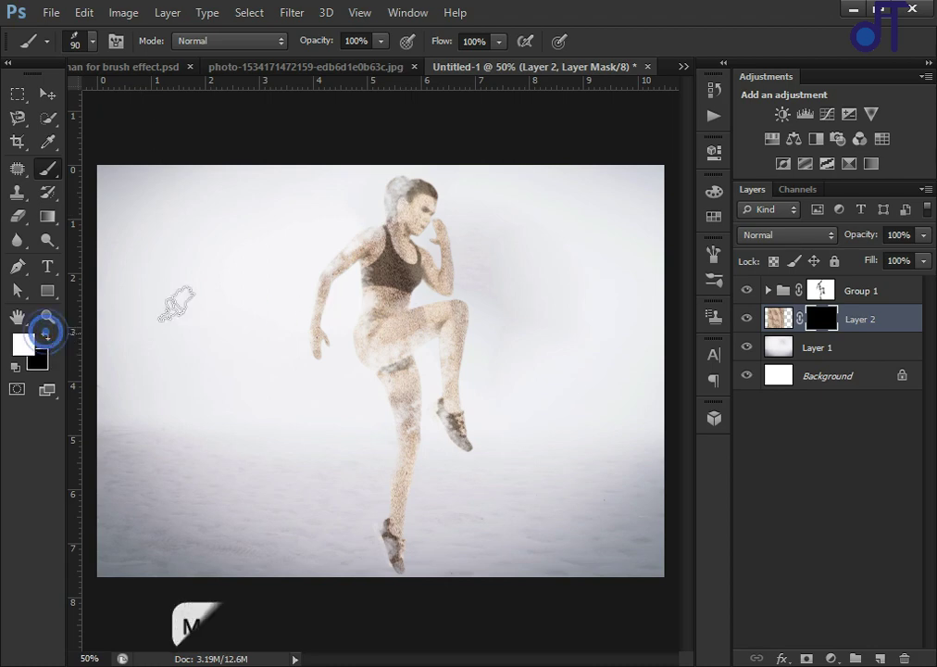
left_click_drag(371, 217, 334, 242)
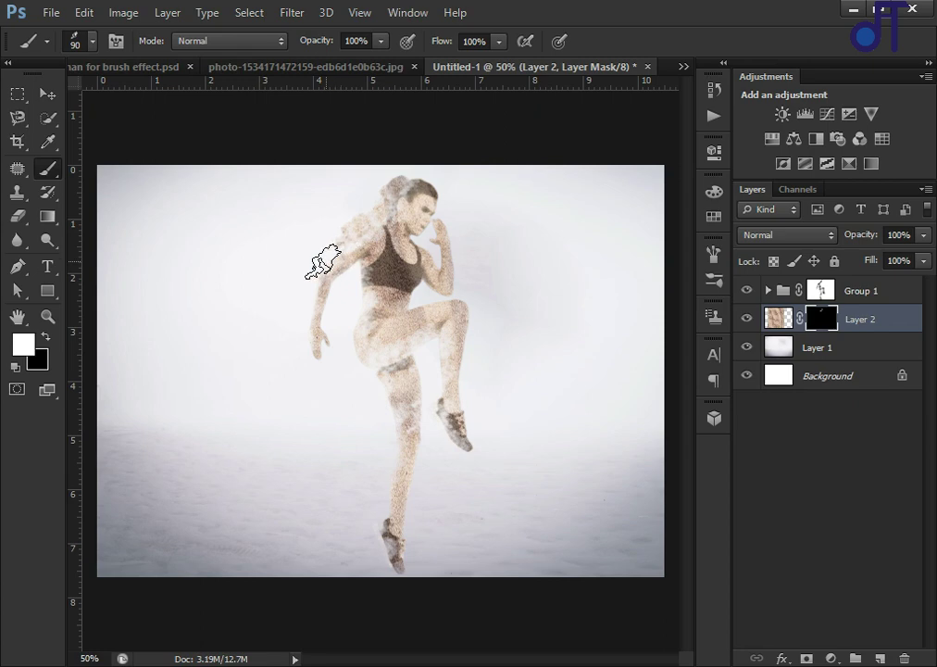
mouse_move(322, 262)
left_mouse_down()
mouse_move(297, 320)
mouse_move(350, 250)
left_mouse_up()
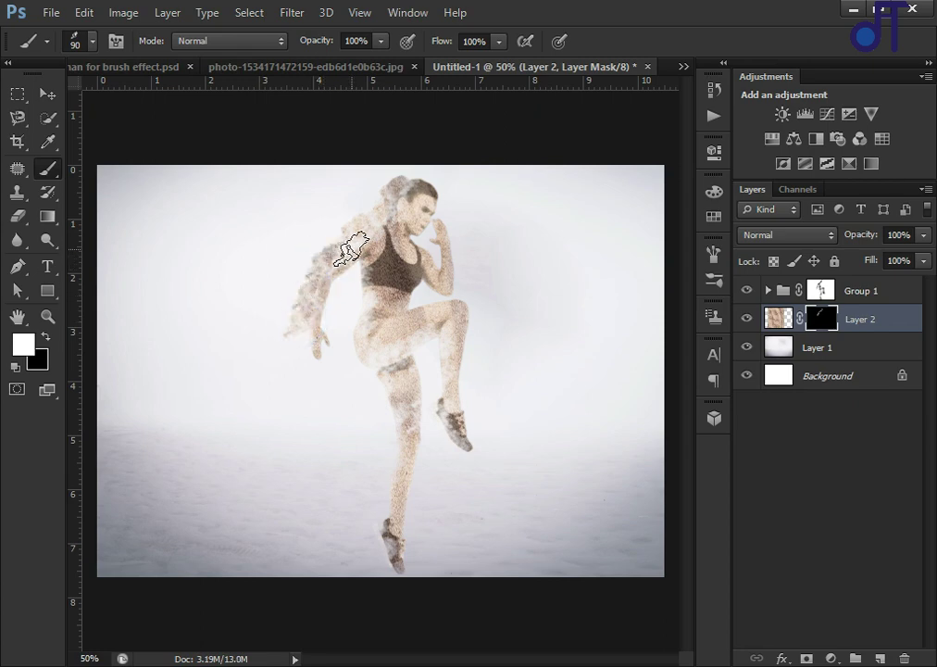
mouse_move(347, 252)
left_mouse_down()
mouse_move(335, 220)
mouse_move(365, 208)
mouse_move(321, 243)
left_mouse_up()
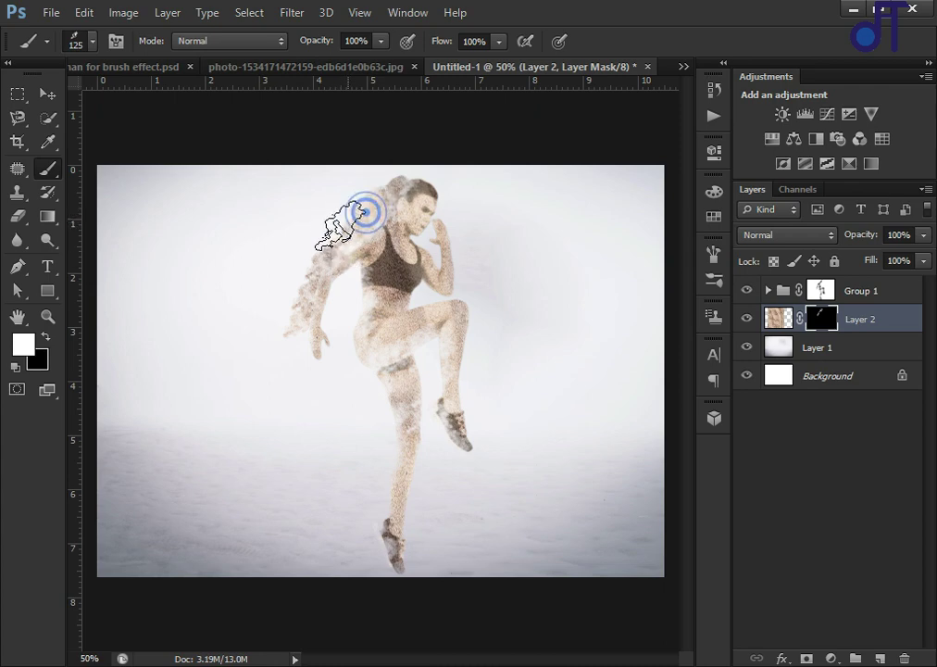
With a larger brush, reveal particle streams left of the arm and below the legs
key("bracketright")
key("bracketright")
key("bracketright")
mouse_move(287, 286)
left_mouse_down()
mouse_move(272, 314)
mouse_move(283, 344)
mouse_move(278, 389)
mouse_move(272, 377)
mouse_move(282, 375)
mouse_move(333, 429)
mouse_move(350, 380)
mouse_move(362, 409)
left_mouse_up()
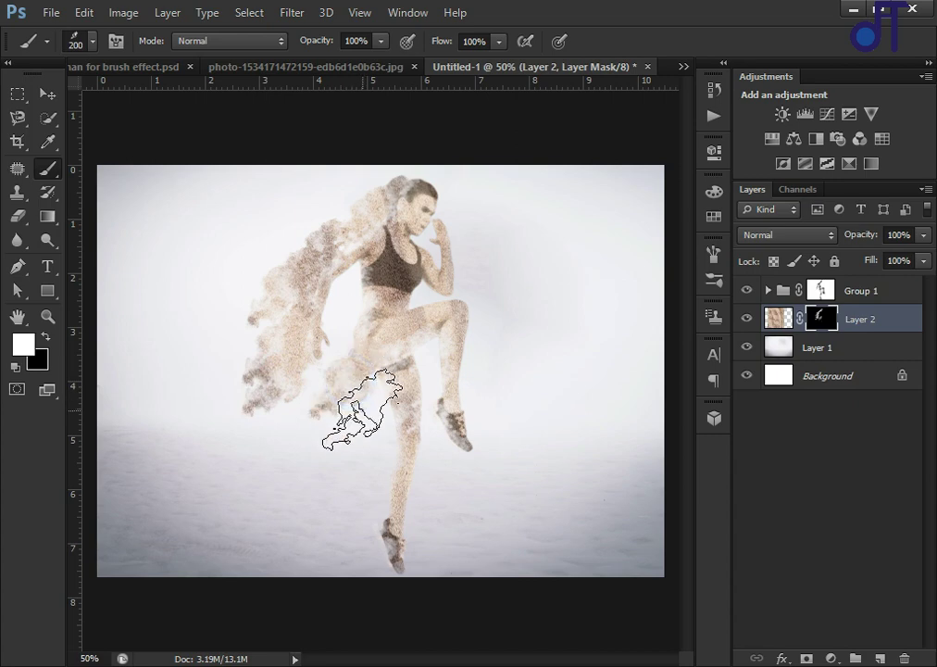
mouse_move(377, 443)
left_mouse_down()
mouse_move(368, 495)
mouse_move(366, 477)
mouse_move(334, 464)
mouse_move(372, 539)
mouse_move(356, 527)
mouse_move(362, 567)
left_mouse_up()
left_click(361, 569)
left_click(371, 585)
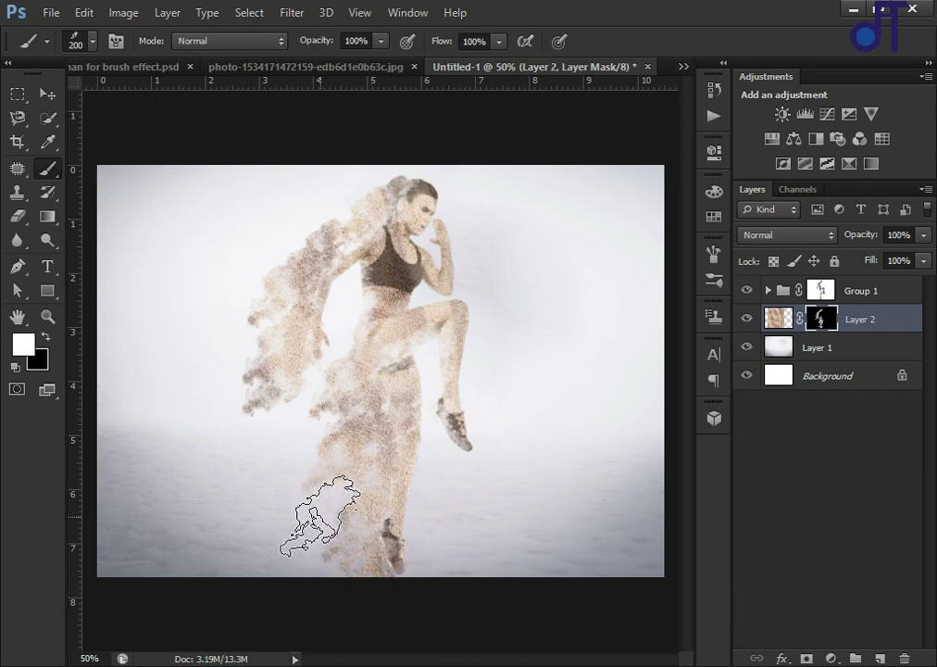
left_click(314, 514)
With a smaller brush, add particles at the thigh, shin, foot and shoulder, then swap back to black
key("bracketleft")
key("bracketleft")
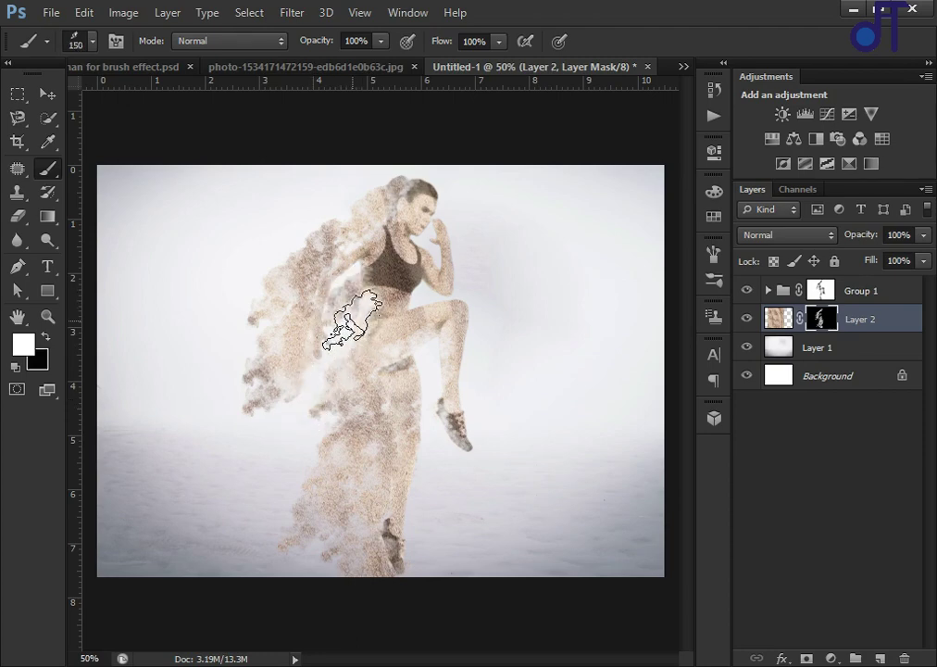
left_click(424, 366)
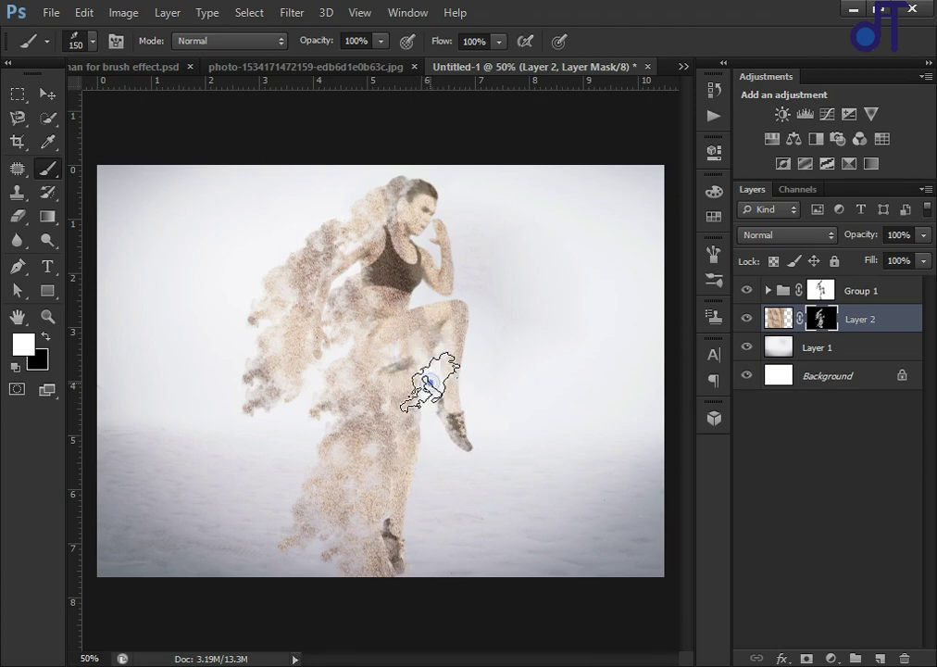
left_click(432, 437)
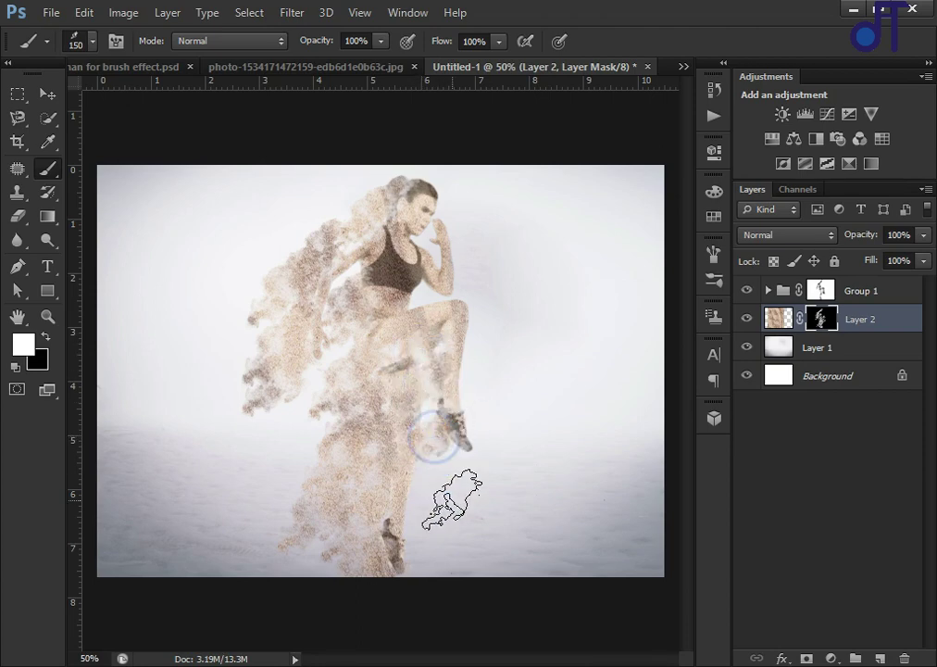
left_click(441, 465)
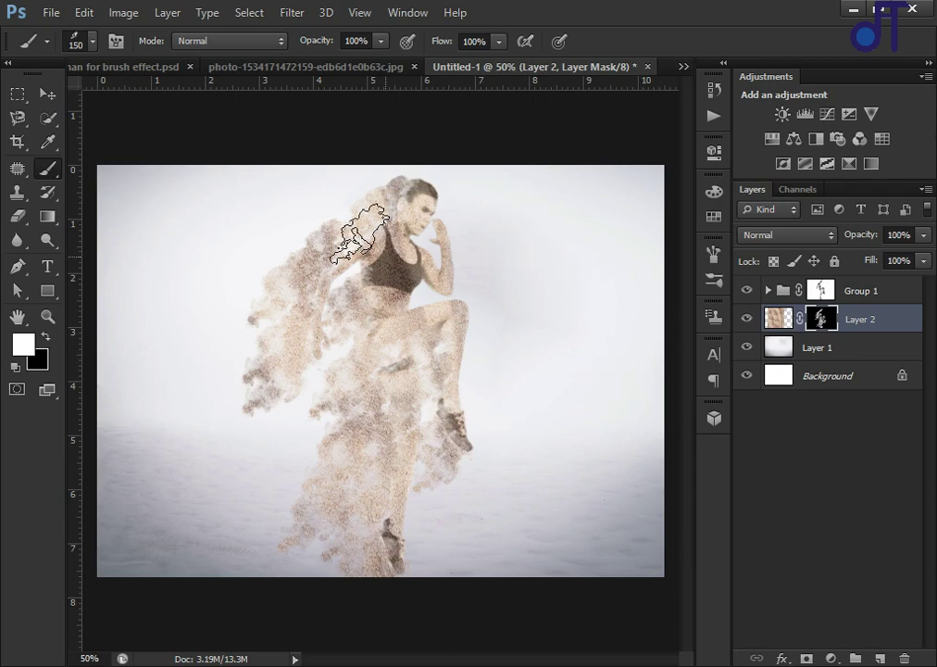
left_click(351, 240)
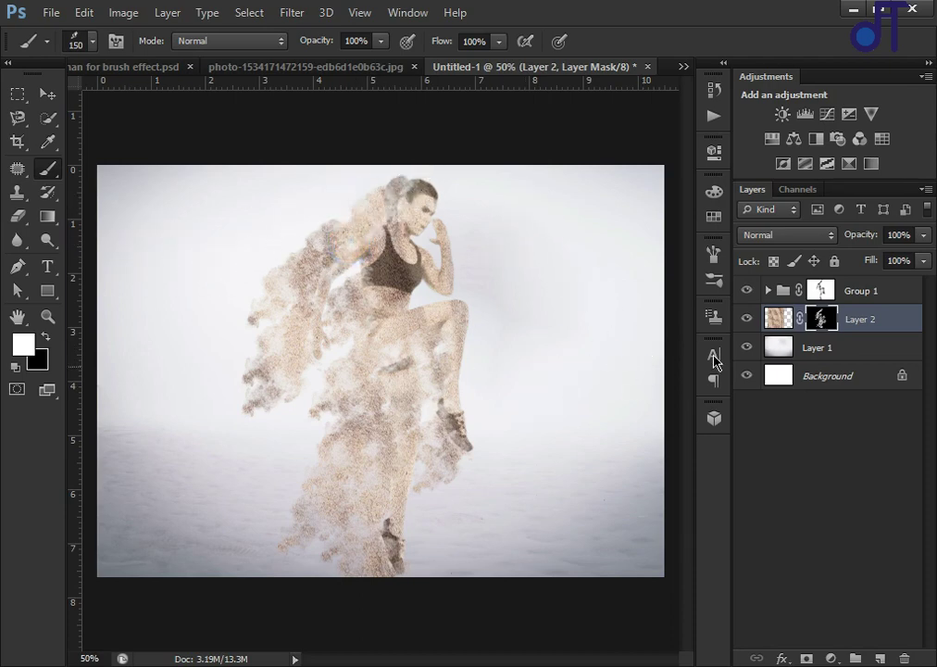
left_click(44, 339)
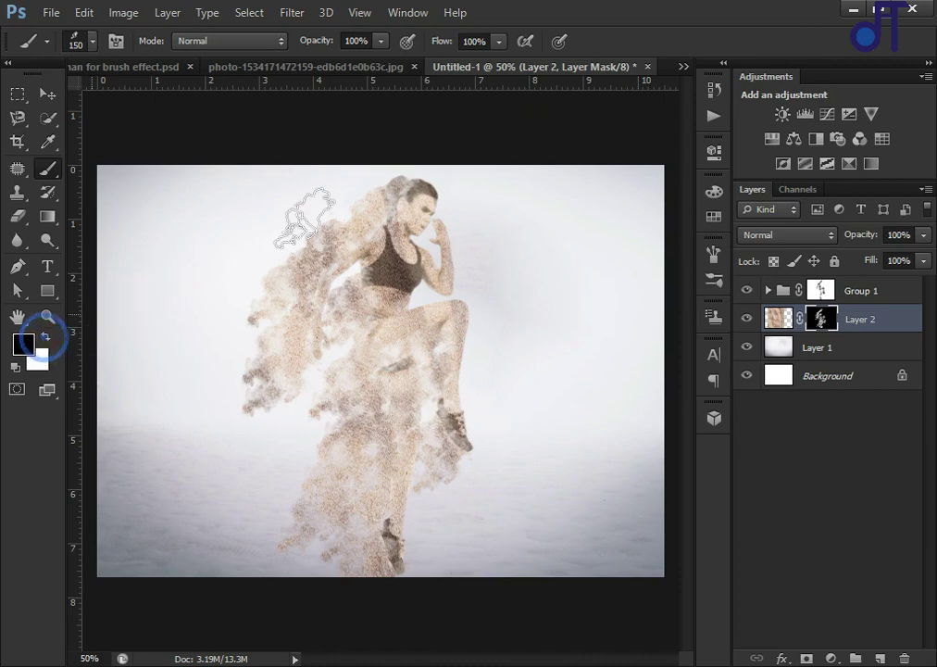
Thin out the hair with particle fading and shrink the brush for finer mask work
left_click(384, 205)
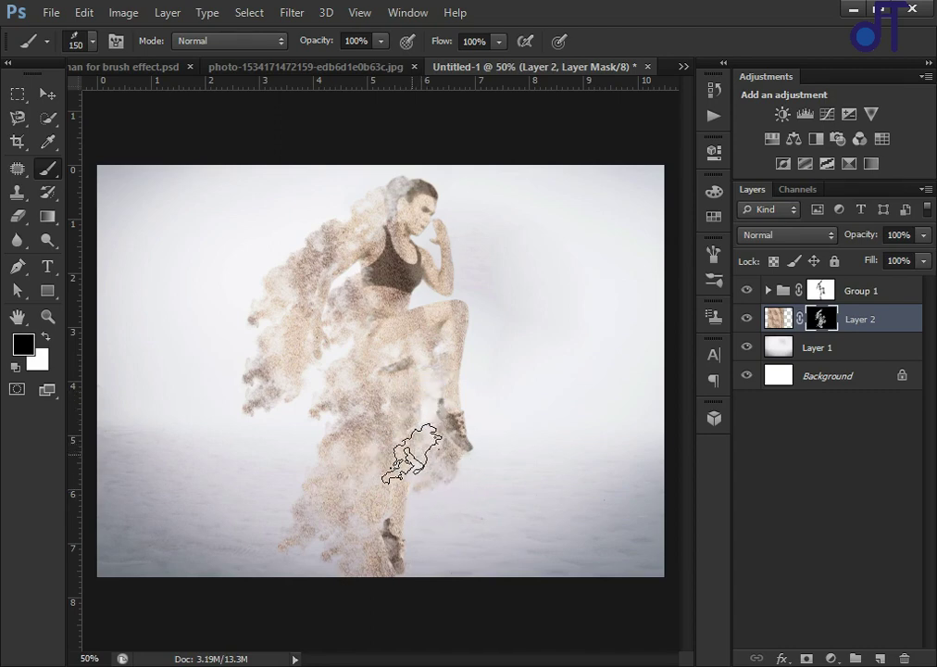
key("bracketleft")
key("bracketleft")
key("bracketleft")
key("bracketleft")
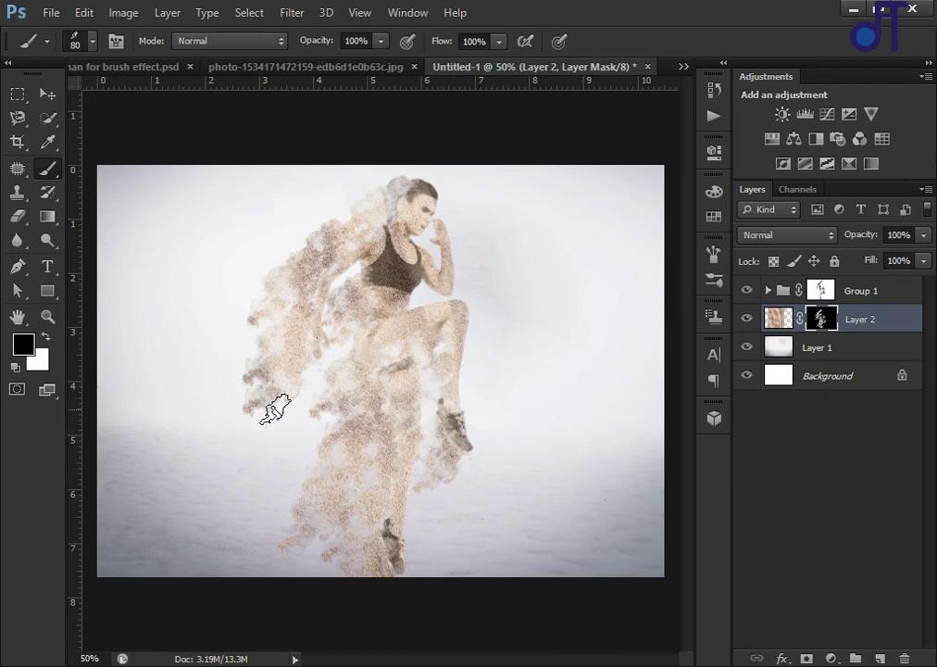
left_click(44, 339)
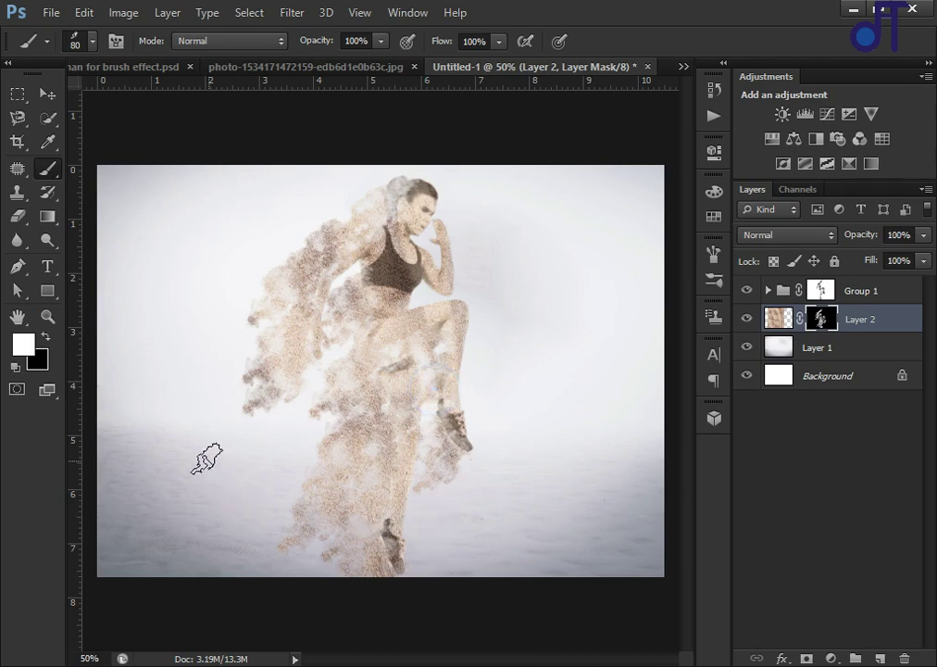
left_click(46, 339)
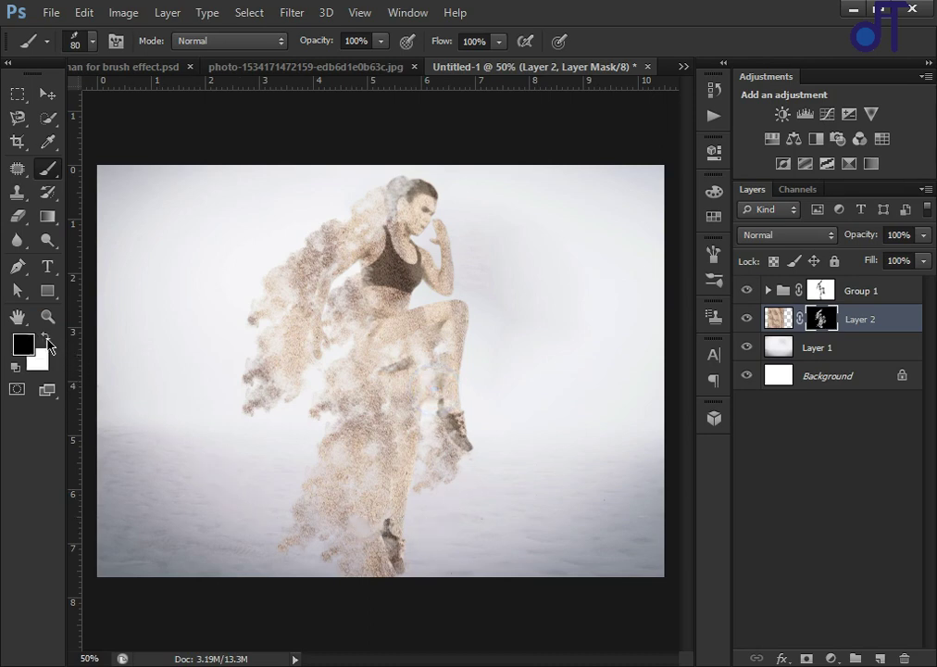
Scatter dabs on Layer 2's mask over the lower leg, shin, torso and left edge
left_click(389, 479)
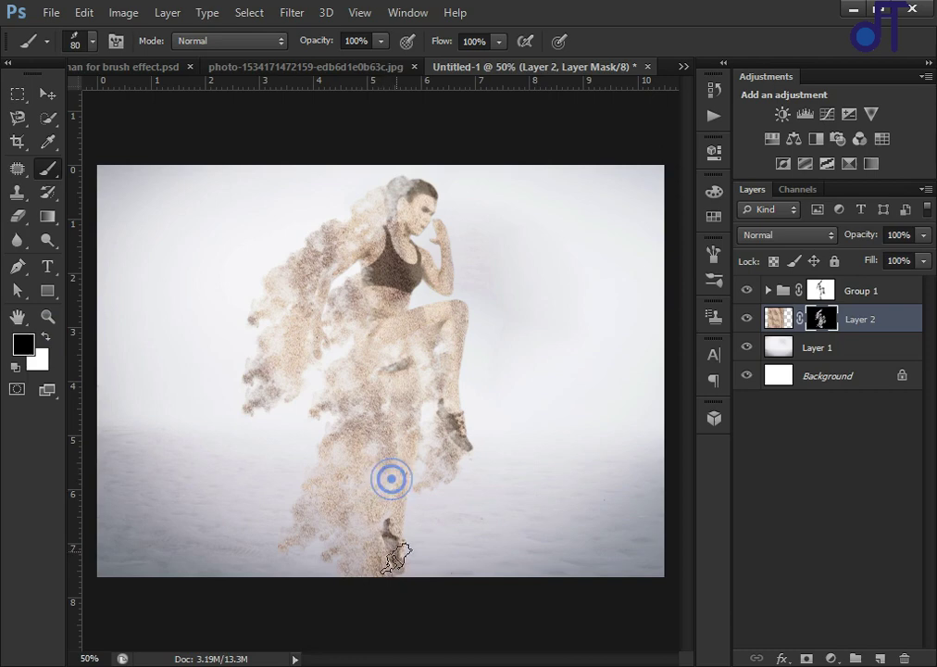
left_click(383, 455)
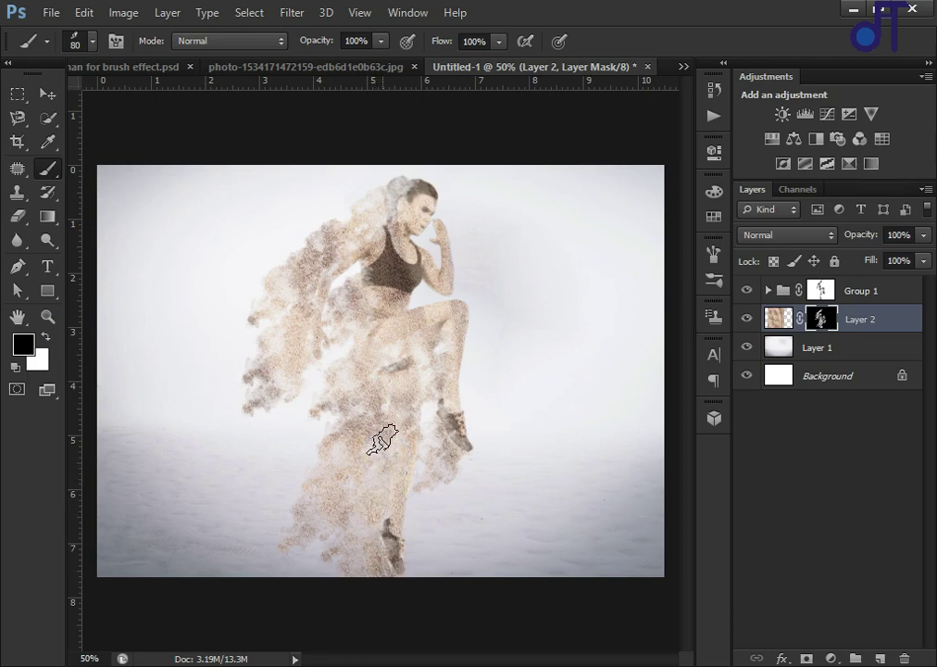
left_click(381, 421)
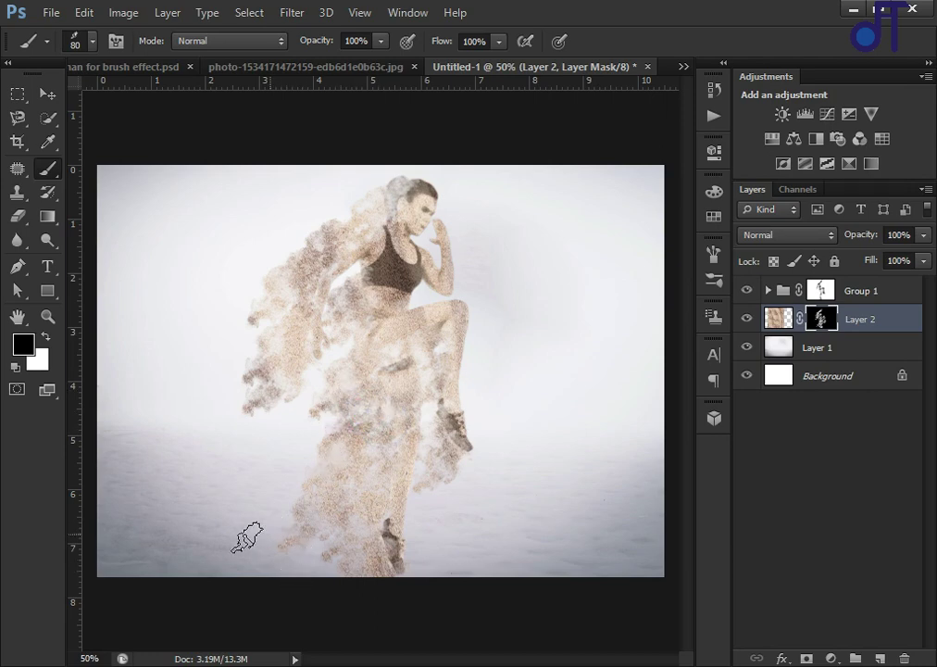
left_click(351, 435)
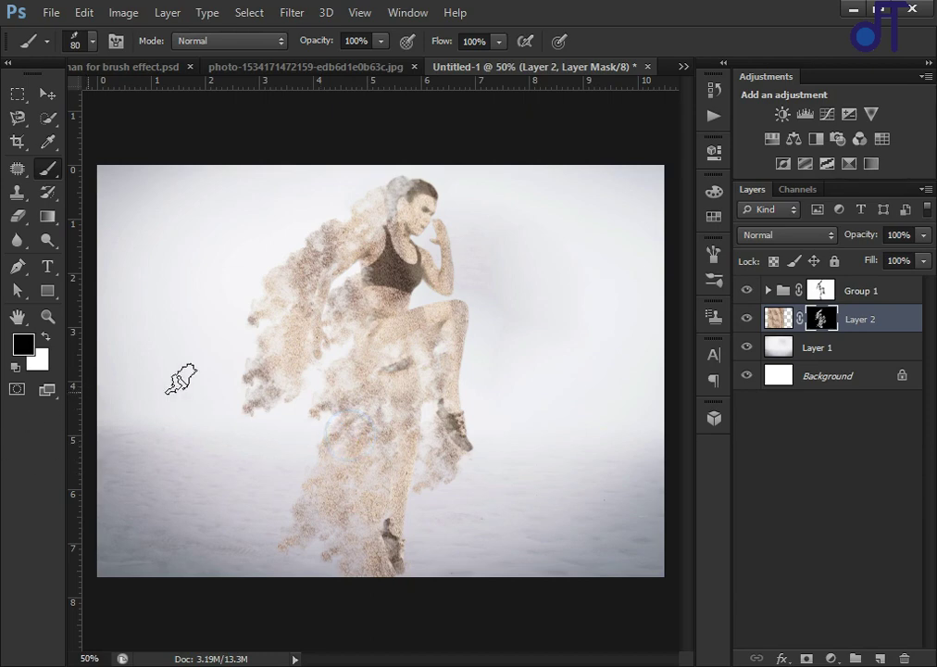
left_click(350, 309)
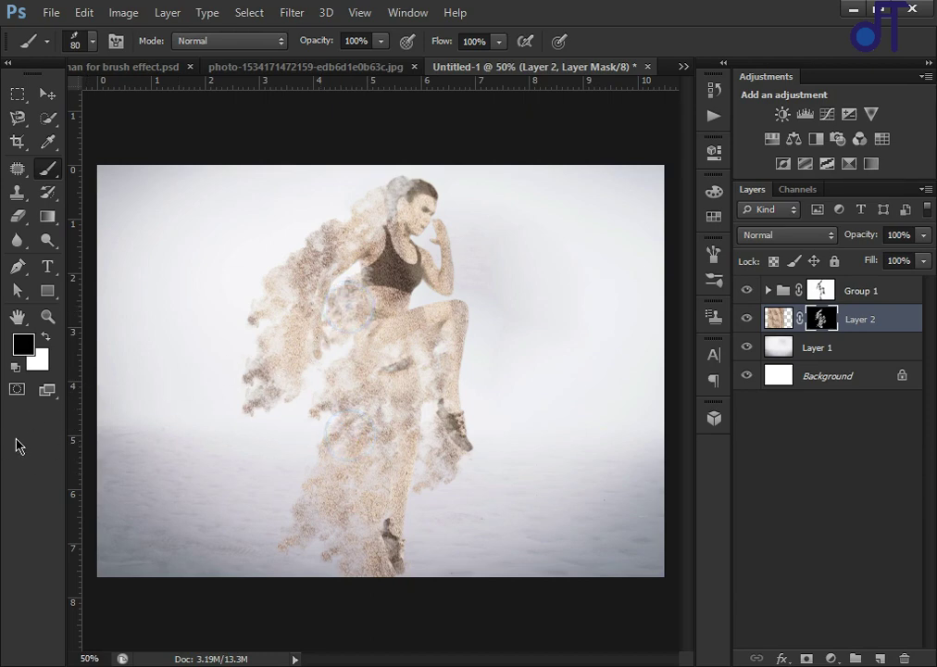
left_click(252, 382)
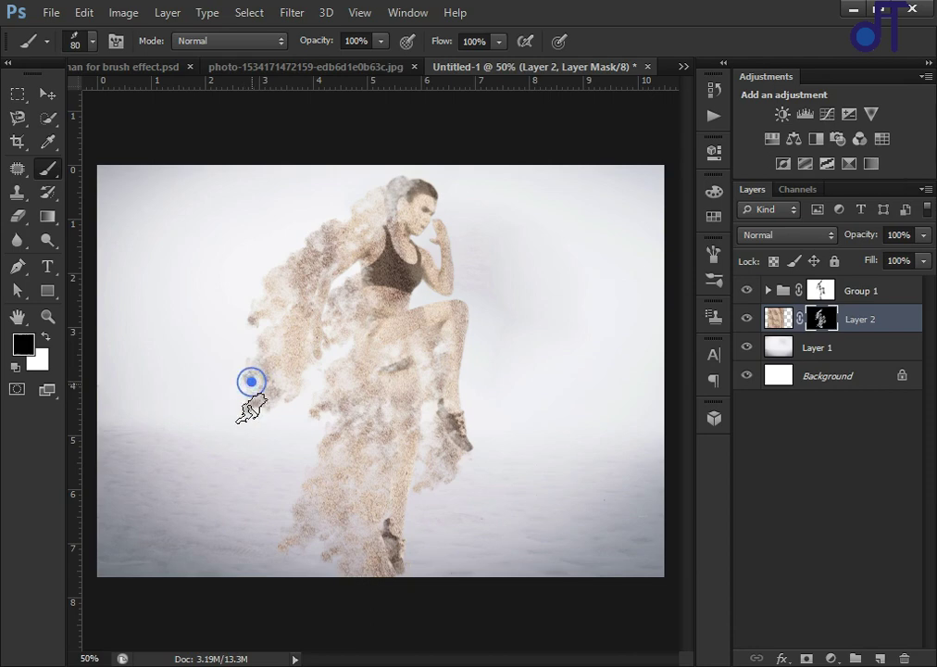
left_click(259, 405)
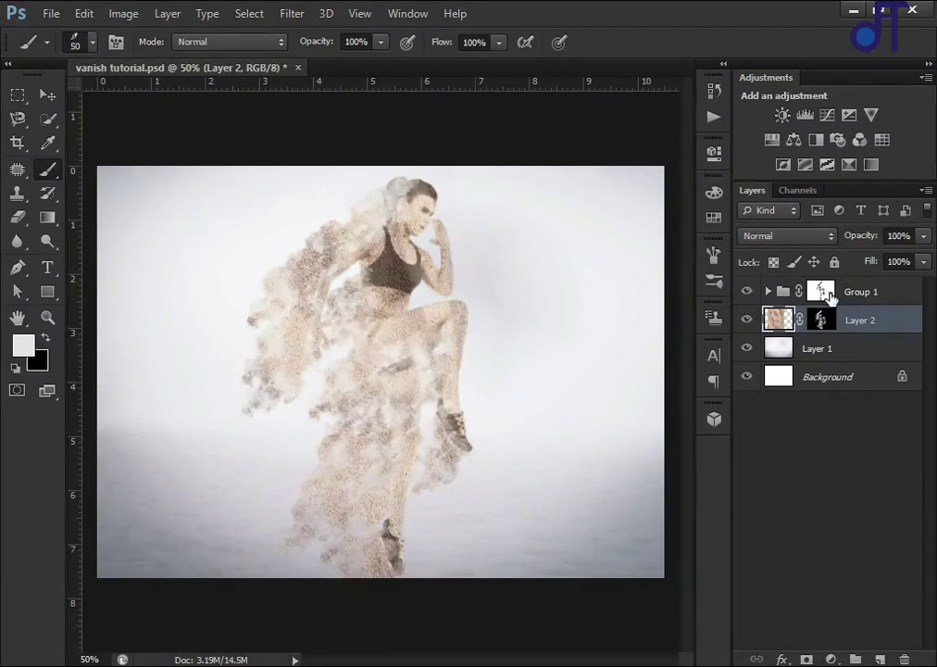
Dab white scatter on Group 1's mask over legs, hips, thigh and waist, then reselect Layer 2's mask
left_click(823, 292)
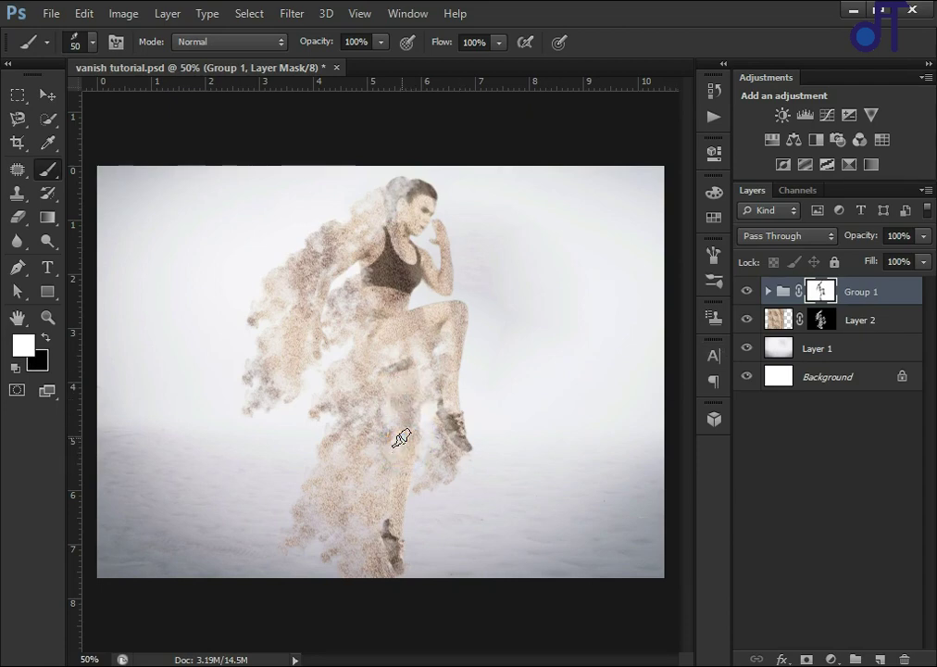
left_click(395, 404, "alt")
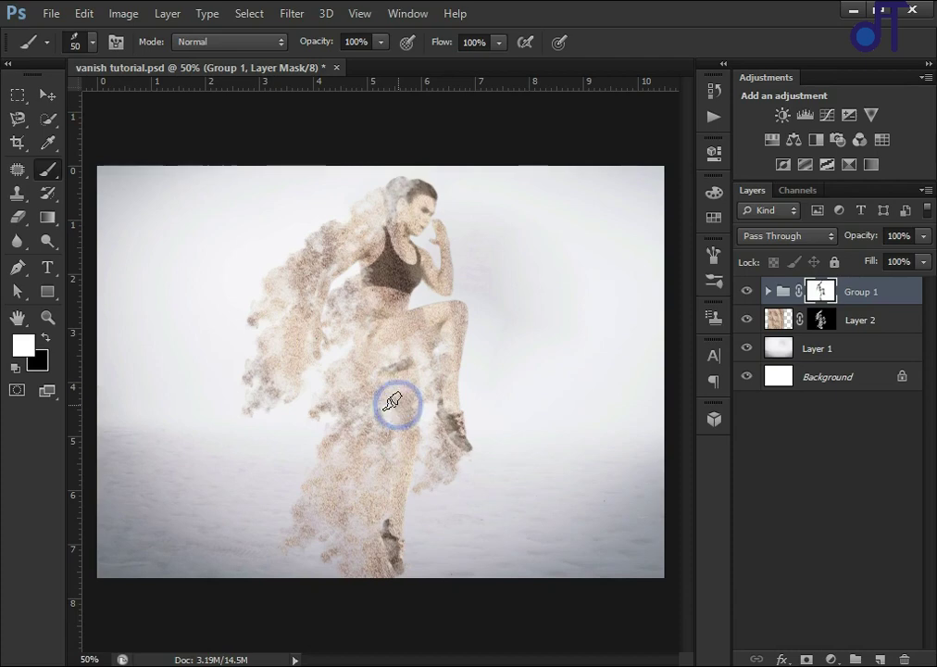
left_click(403, 460, "alt")
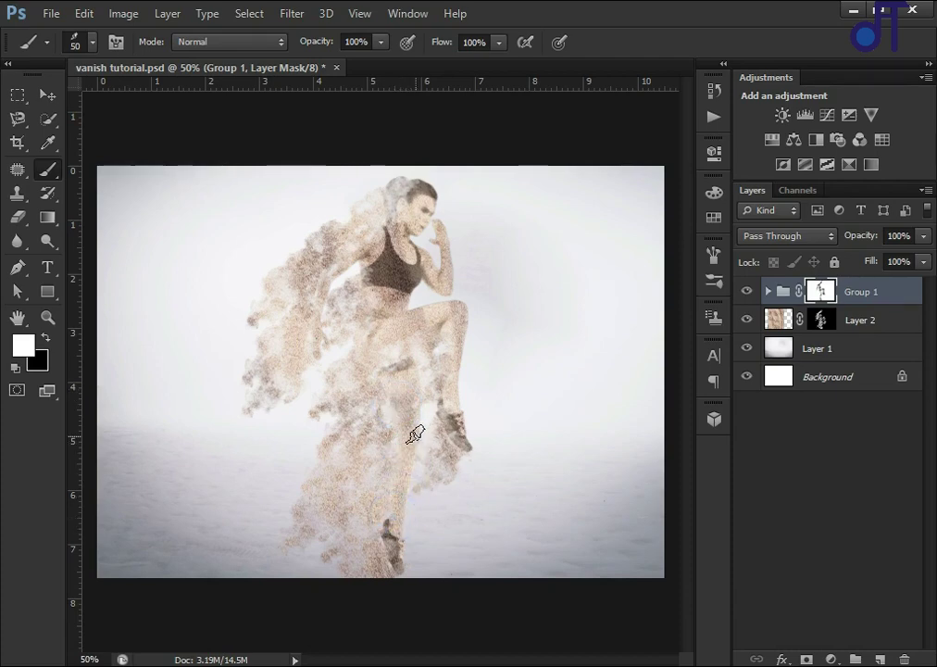
left_click(389, 352, "alt")
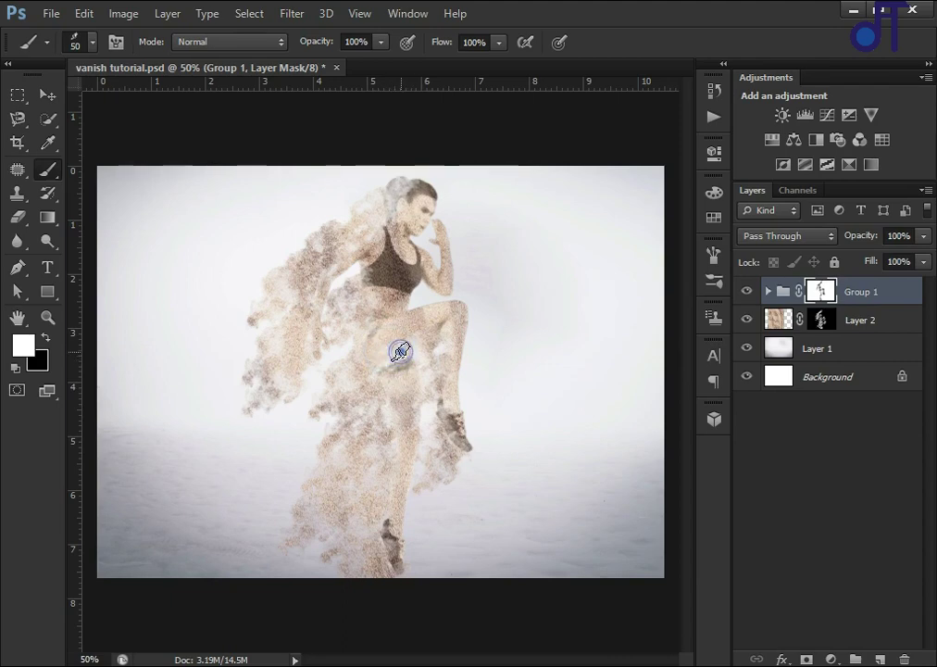
left_click(389, 352, "alt")
left_click(400, 369, "alt")
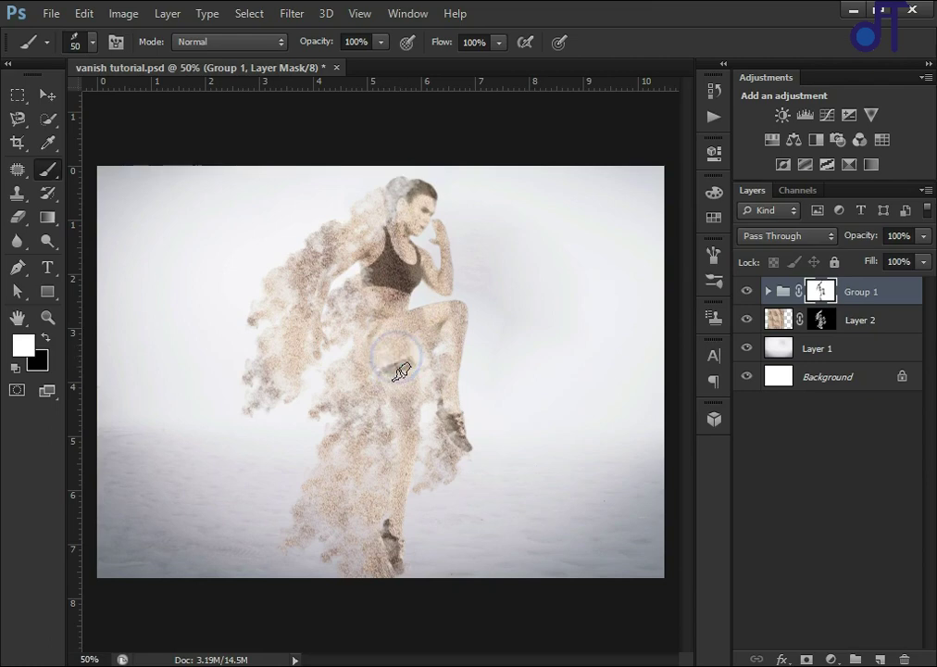
left_click(379, 357, "alt")
left_click(373, 330, "alt")
left_click(373, 319, "alt")
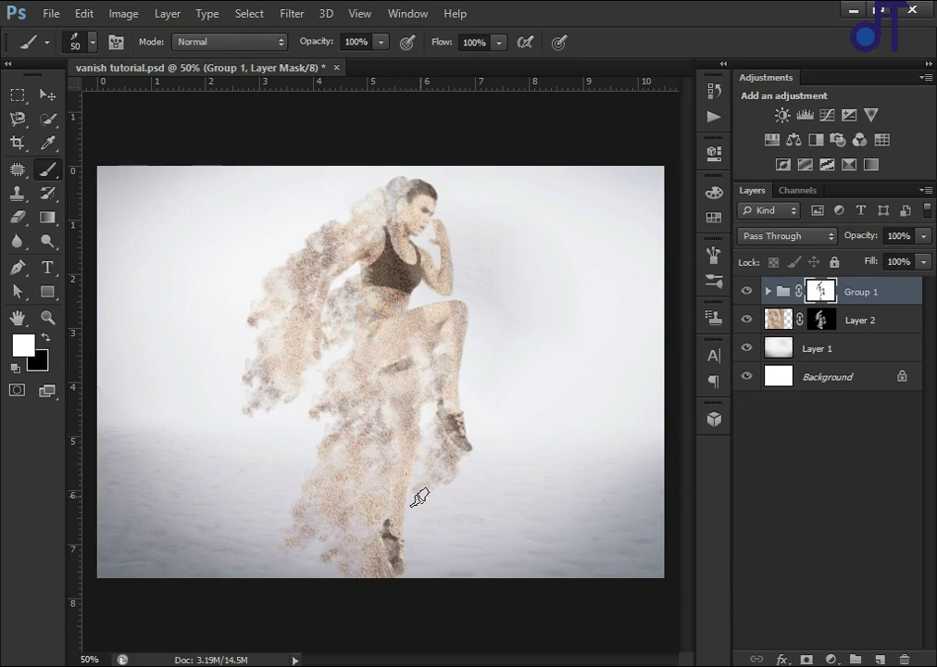
left_click(412, 404, "alt")
left_click(811, 324)
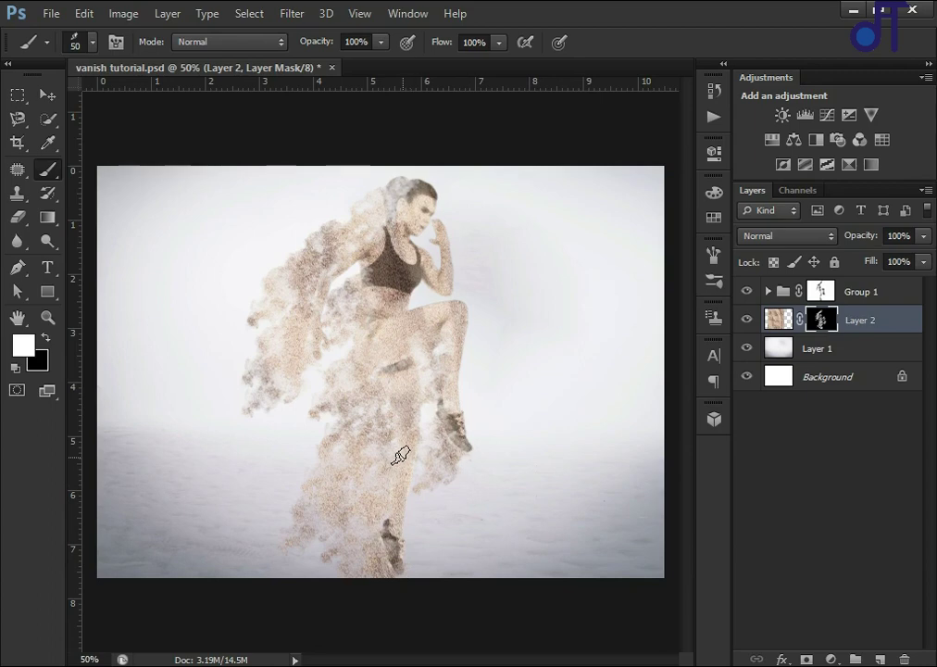
Add particles along the shin on Layer 2's mask, then dab Group 1's mask at the knee
left_click(392, 453)
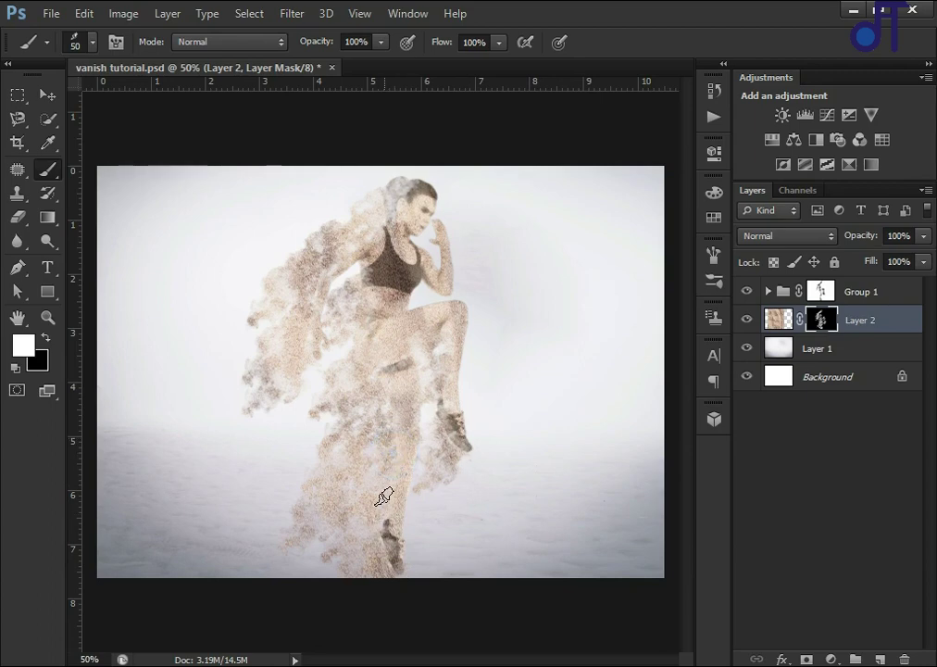
left_click(391, 469)
left_click(385, 407)
left_click(828, 293)
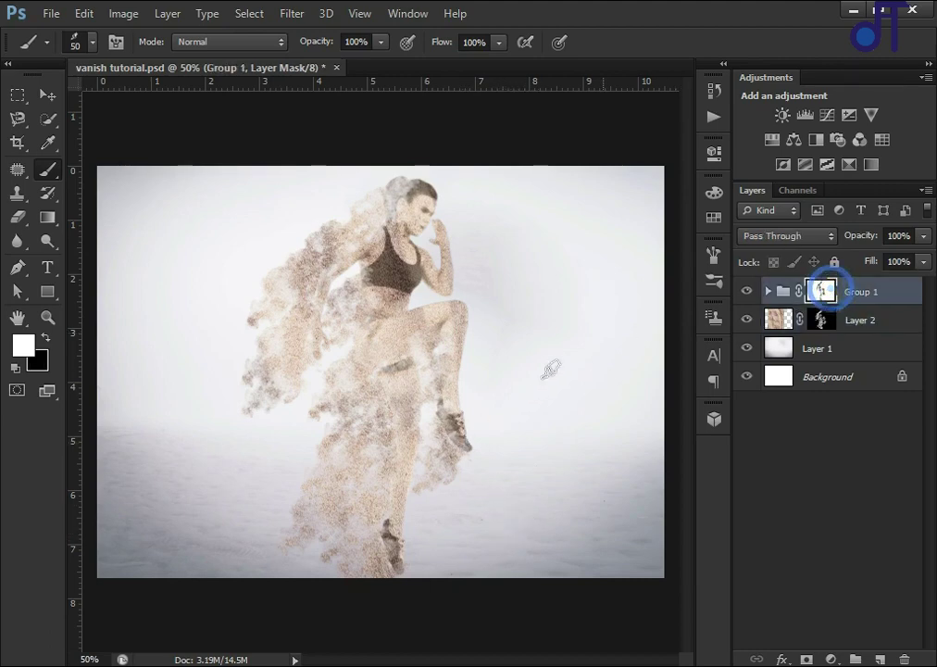
left_click(443, 343)
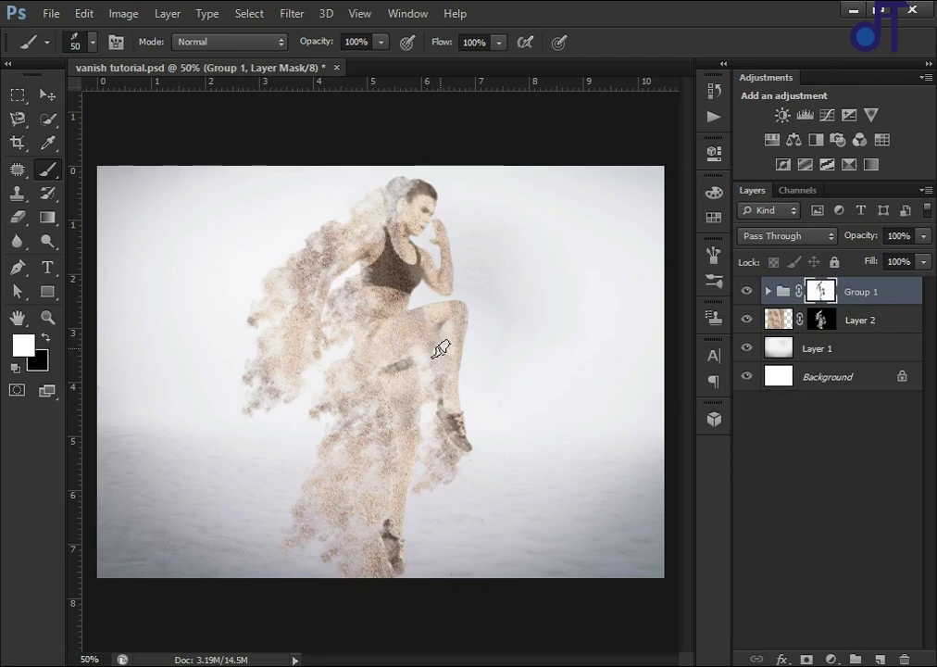
Scatter more particles on Layer 2's mask at the knee, shin and foot
left_click(443, 346)
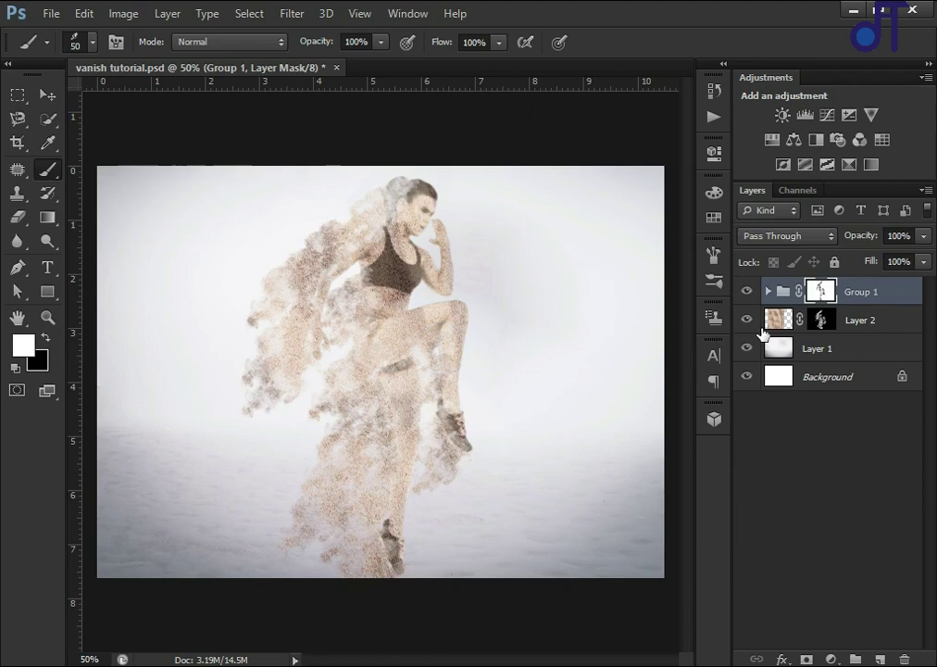
left_click(821, 320)
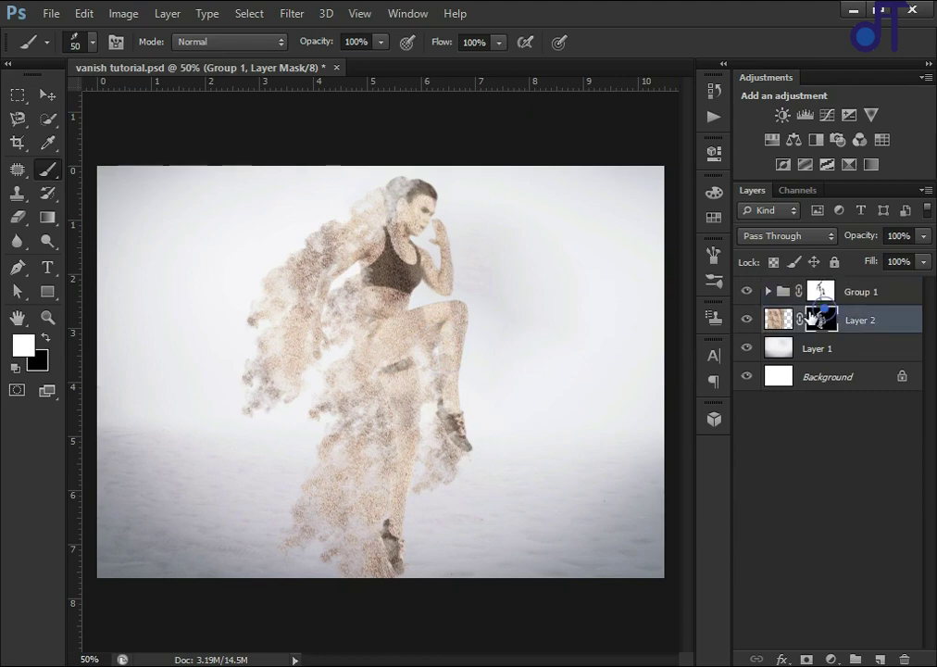
left_click(432, 356)
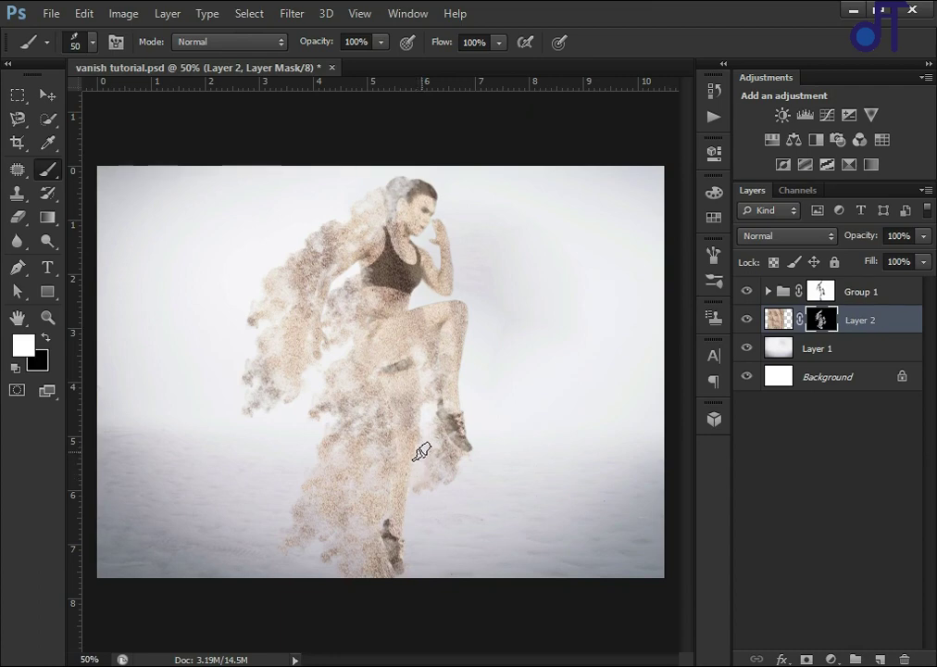
left_click(429, 374)
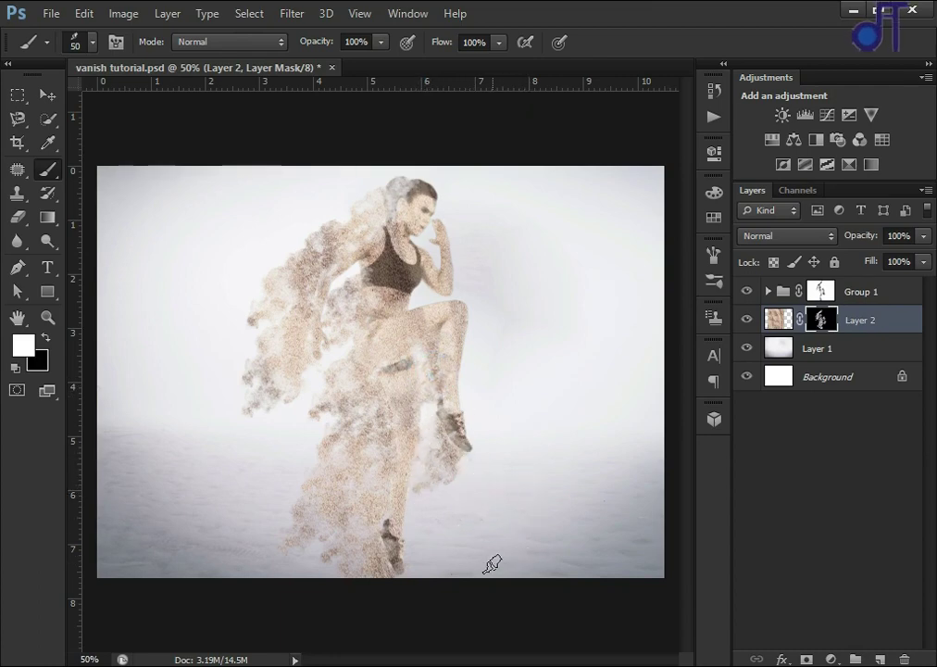
left_click(433, 414)
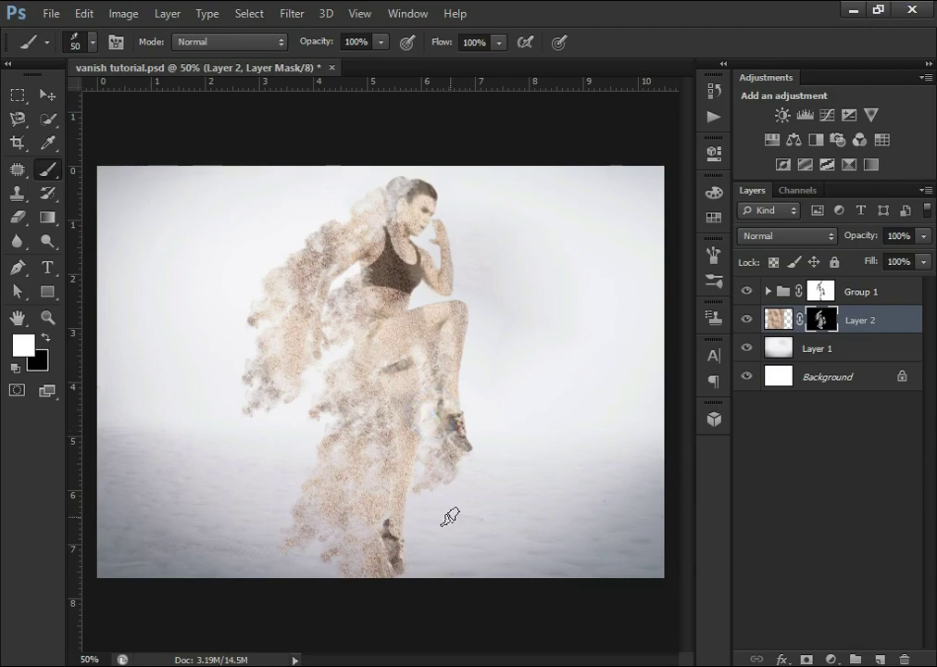